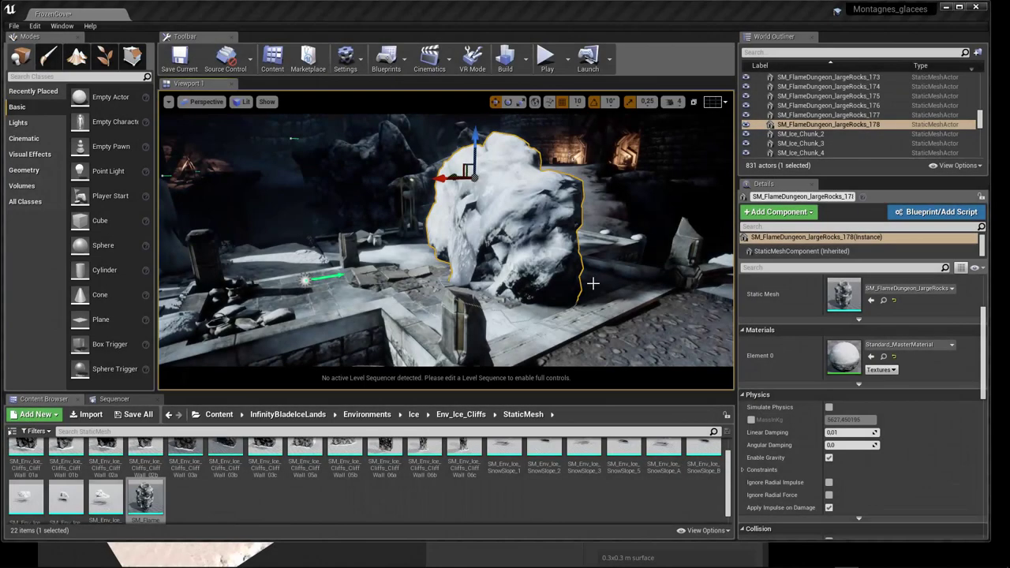
Orbit the viewport around the snowy rock to look down on it from above.
{"action": "mouse_move", "coordinate": [594, 280]}
{"action": "left_mouse_down", "text": "alt"}
{"action": "mouse_move", "coordinate": [552, 285]}
{"action": "mouse_move", "coordinate": [597, 286]}
{"action": "left_mouse_up", "text": "alt"}
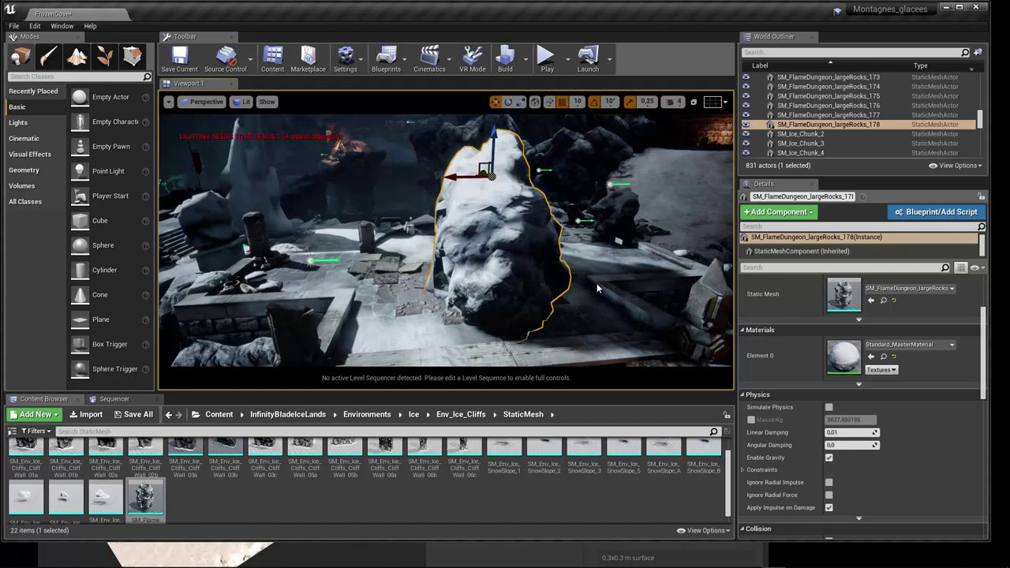
{"action": "mouse_move", "coordinate": [525, 291]}
{"action": "left_mouse_down", "text": "alt"}
{"action": "mouse_move", "coordinate": [552, 316]}
{"action": "mouse_move", "coordinate": [524, 293]}
{"action": "left_mouse_up", "text": "alt"}
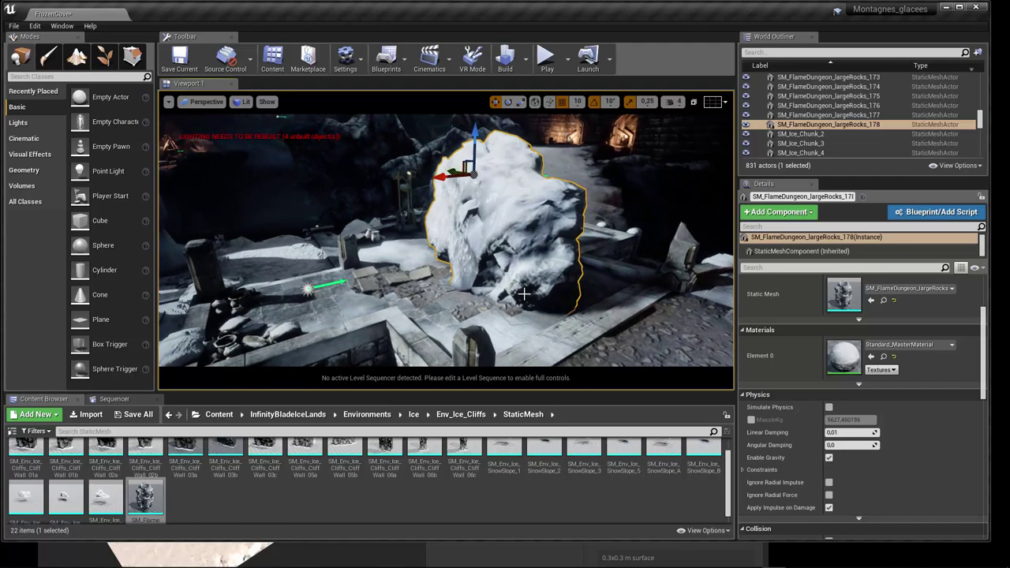
{"action": "mouse_move", "coordinate": [521, 286]}
{"action": "left_mouse_down", "text": "alt"}
{"action": "mouse_move", "coordinate": [530, 286]}
{"action": "mouse_move", "coordinate": [517, 231]}
{"action": "left_mouse_up", "text": "alt"}
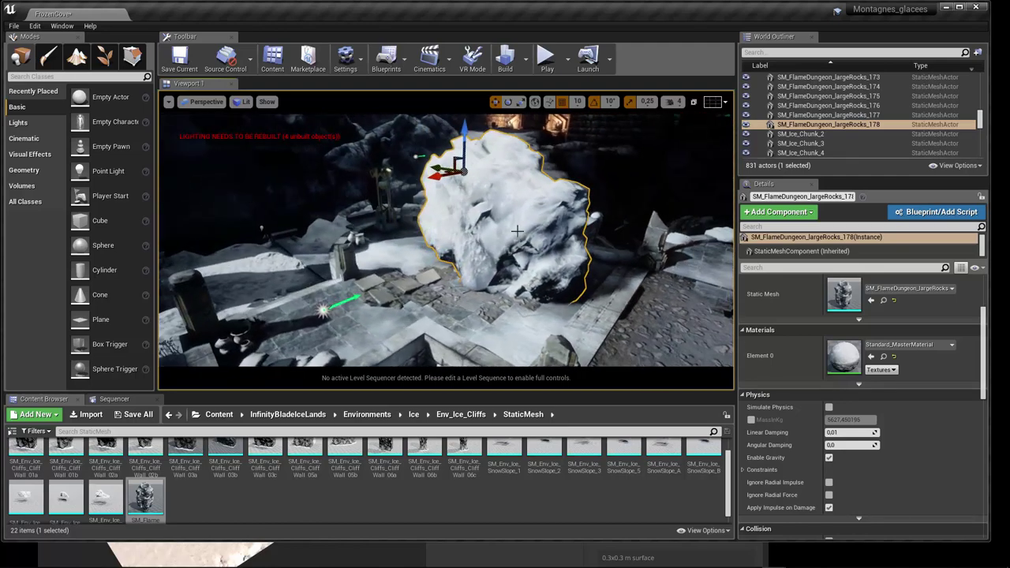
{"action": "mouse_move", "coordinate": [517, 231]}
{"action": "left_mouse_down", "text": "alt"}
{"action": "mouse_move", "coordinate": [536, 231]}
{"action": "mouse_move", "coordinate": [536, 256]}
{"action": "left_mouse_up", "text": "alt"}
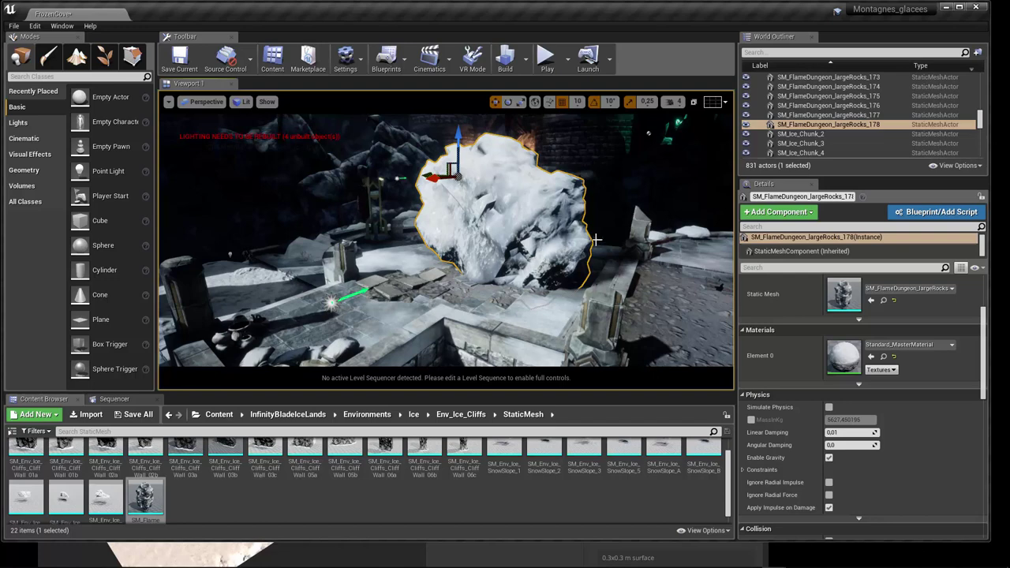
Bring Quixel Mixer and Megascans Bridge forward and reposition the Bridge window to show its Custom surfaces.
{"action": "key", "text": "alt+Tab"}
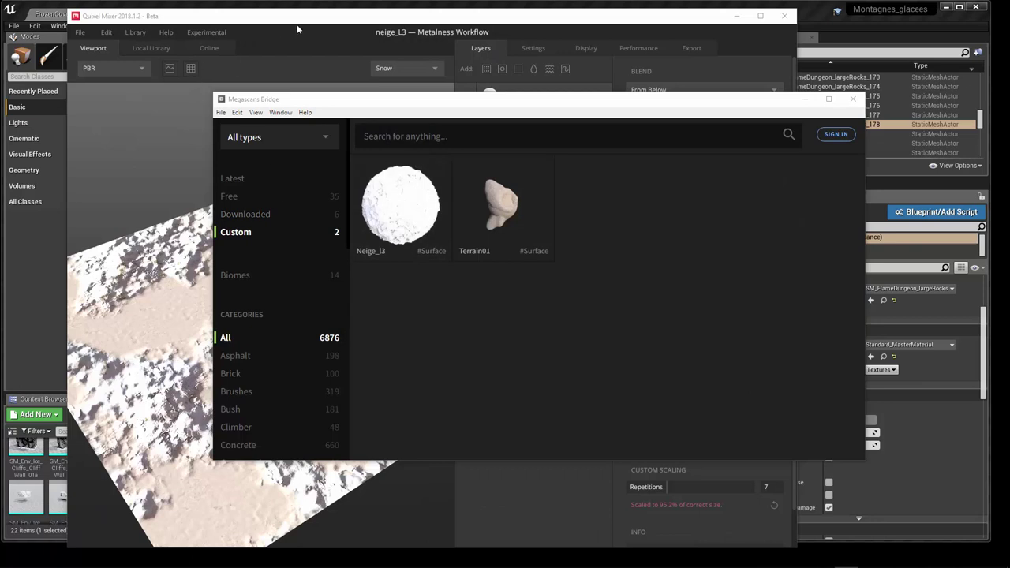
{"action": "left_click_drag", "start_coordinate": [285, 102], "coordinate": [374, 156]}
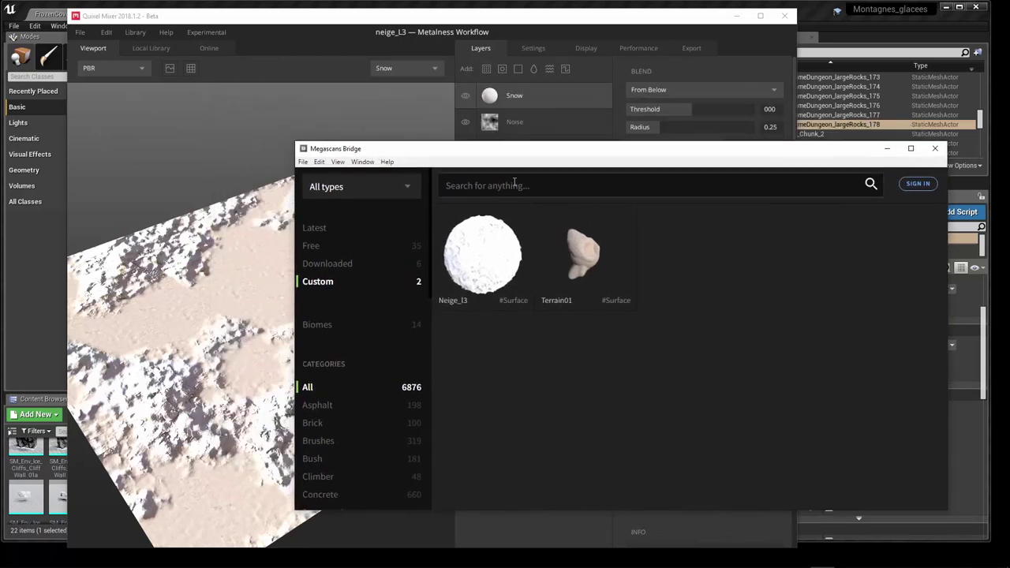
{"action": "left_click_drag", "start_coordinate": [404, 154], "coordinate": [388, 136]}
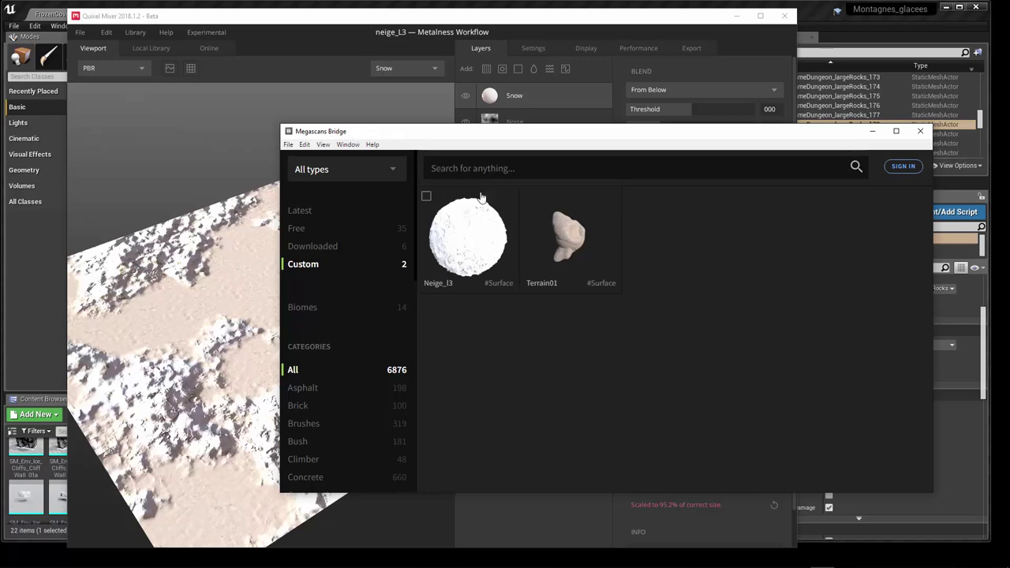
{"action": "mouse_move", "coordinate": [485, 195]}
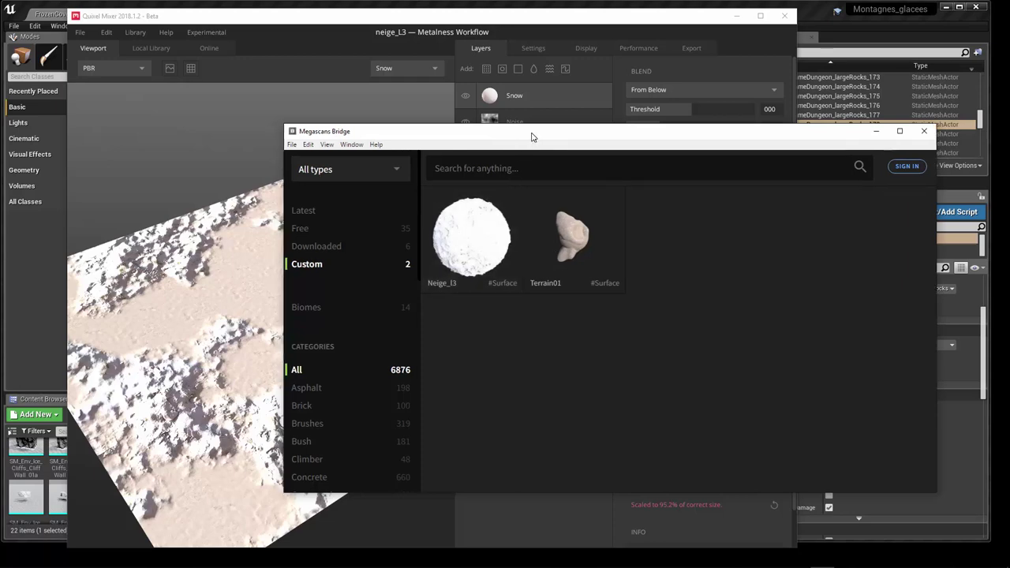
{"action": "left_click_drag", "start_coordinate": [532, 135], "coordinate": [544, 118]}
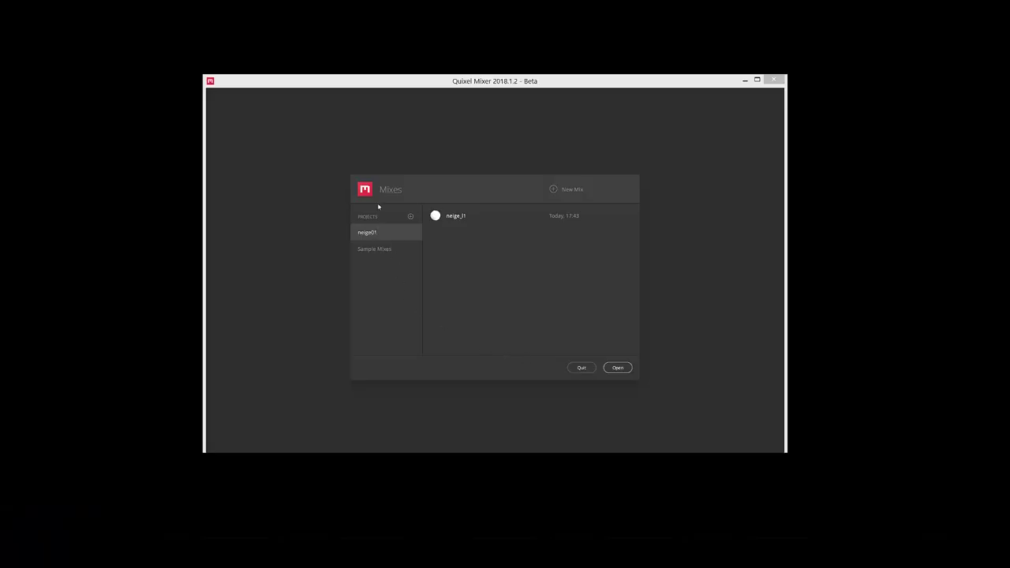
Create a new 2048 px mix named neige_l2 using the Specular PBR workflow.
{"action": "left_click", "coordinate": [555, 190]}
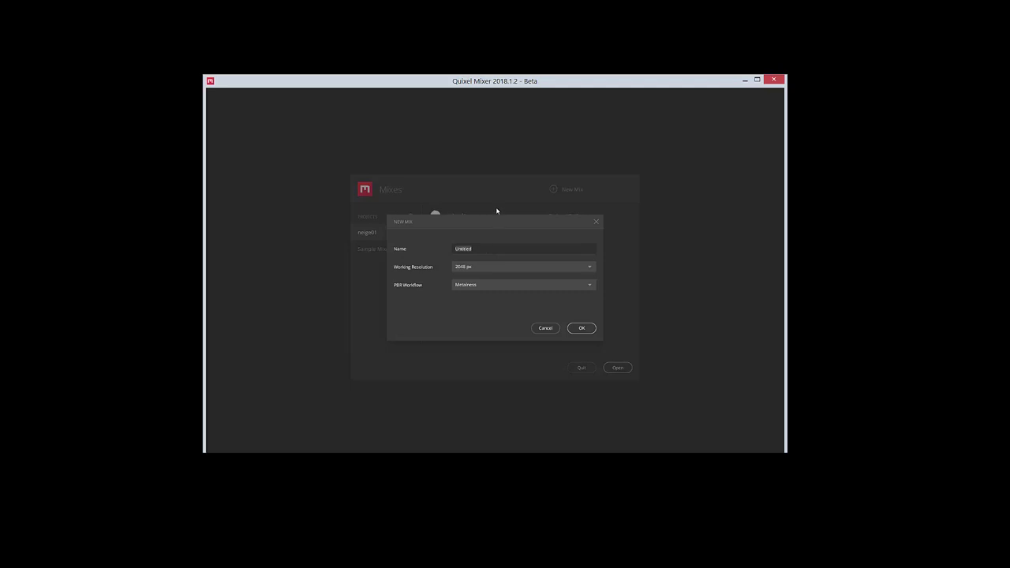
{"action": "type", "text": "neige_02"}
{"action": "left_click", "coordinate": [481, 286]}
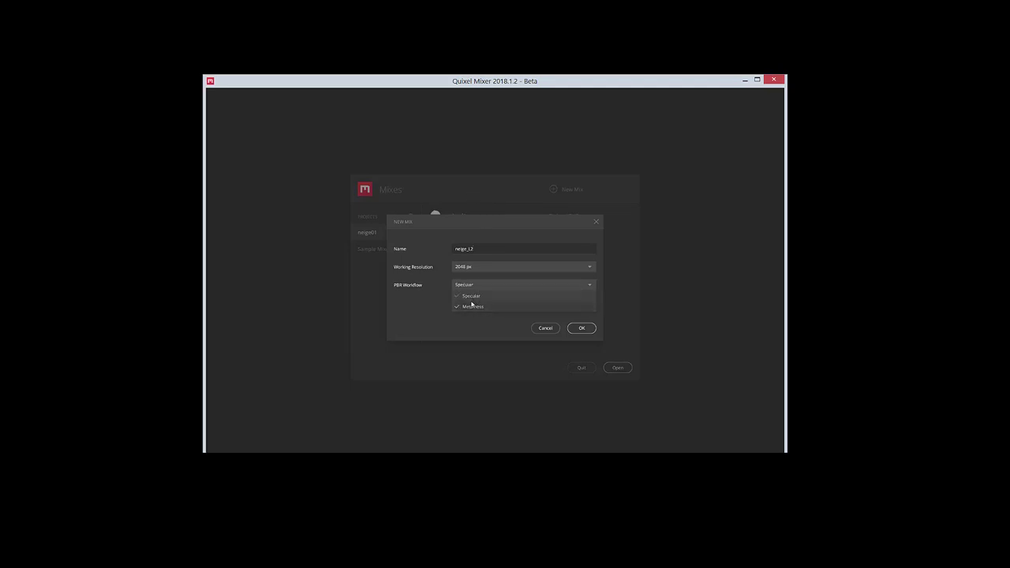
{"action": "left_click", "coordinate": [473, 297]}
{"action": "left_click", "coordinate": [582, 328]}
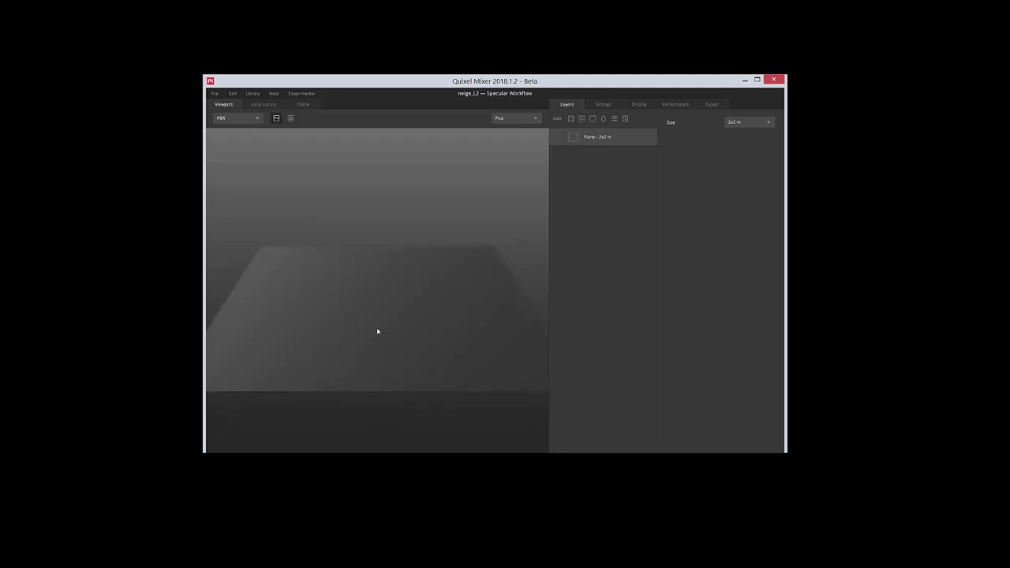
Add the Dirty Snow 2x2 M surface as a layer and lower its height frequencies to High 0.45, Low 0.97.
{"action": "mouse_move", "coordinate": [369, 332]}
{"action": "left_mouse_down"}
{"action": "mouse_move", "coordinate": [416, 338]}
{"action": "mouse_move", "coordinate": [402, 343]}
{"action": "mouse_move", "coordinate": [364, 316]}
{"action": "left_mouse_up"}
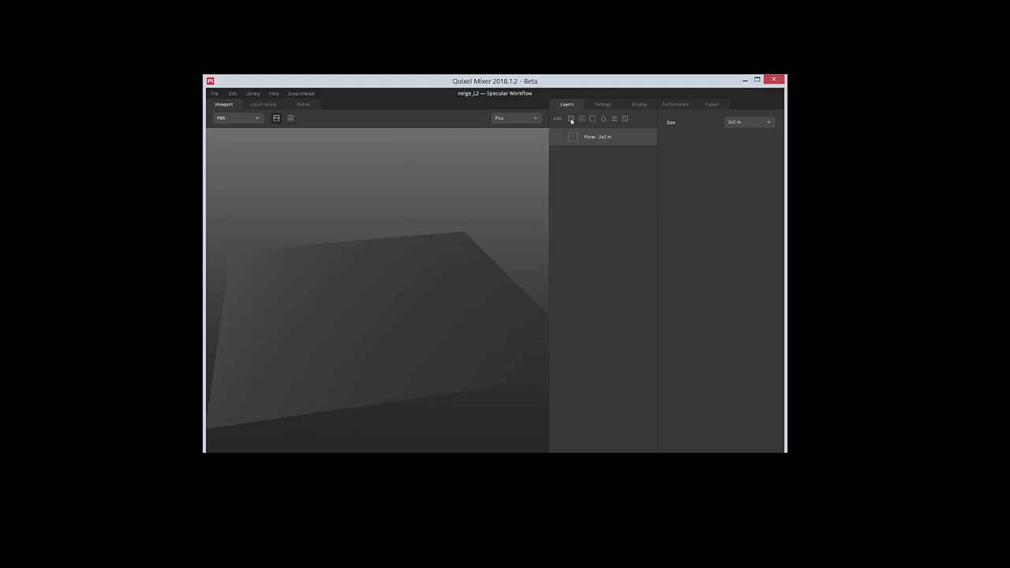
{"action": "left_click", "coordinate": [571, 121]}
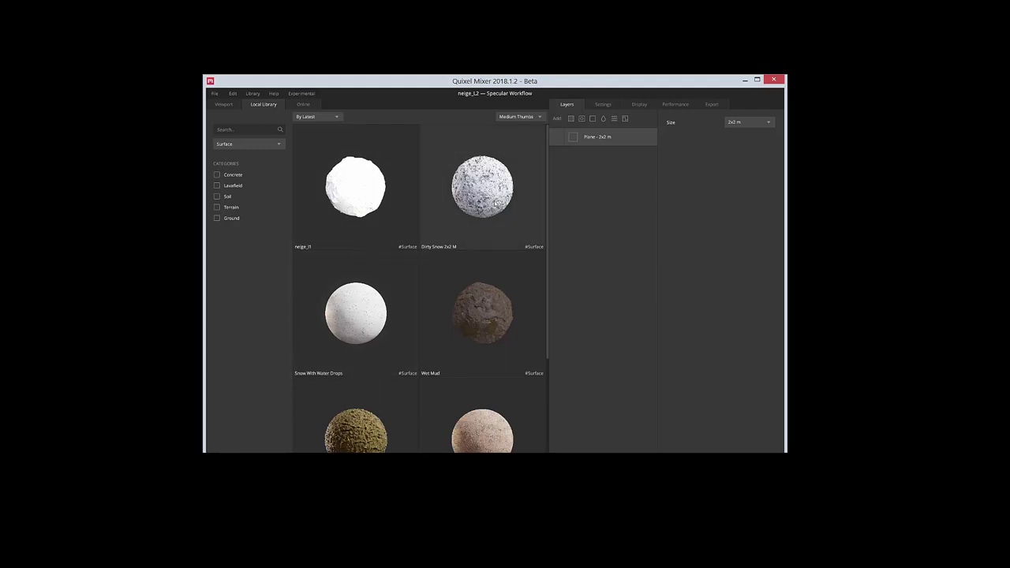
{"action": "left_click", "coordinate": [493, 205]}
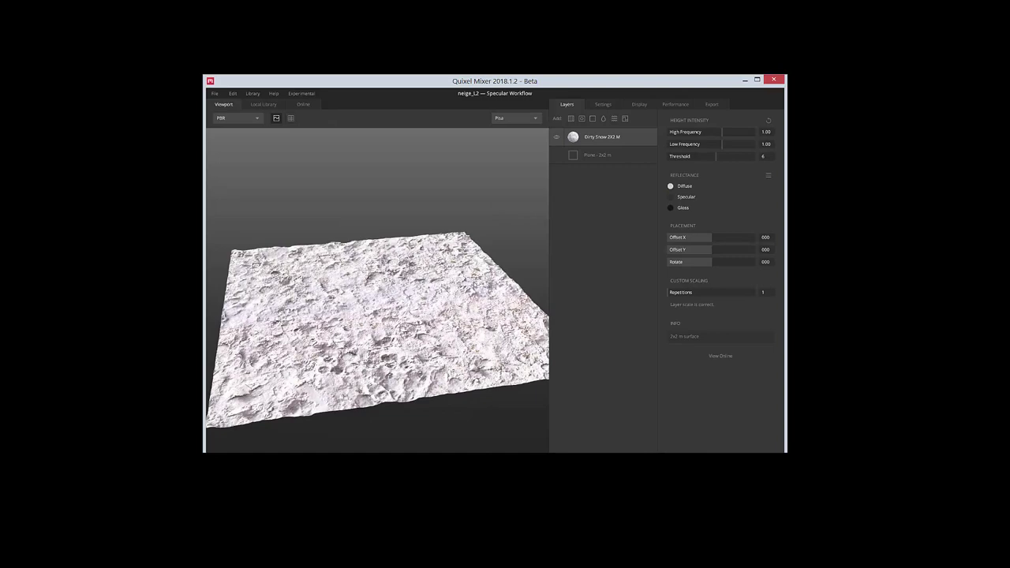
{"action": "left_click_drag", "start_coordinate": [379, 331], "coordinate": [413, 331]}
{"action": "scroll", "coordinate": [413, 330], "scroll_direction": "up", "scroll_amount": 3}
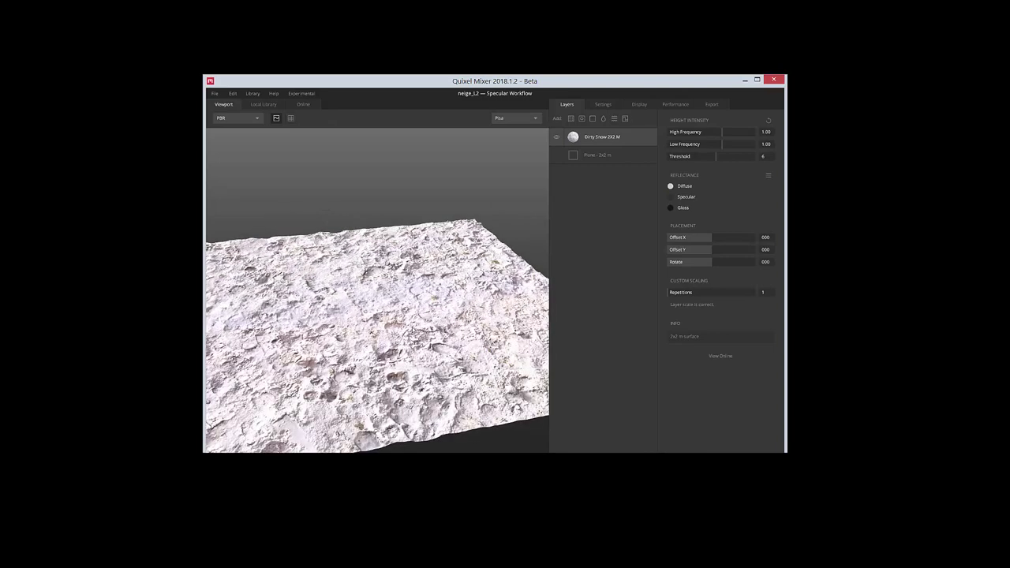
{"action": "scroll", "coordinate": [377, 332], "scroll_direction": "down", "scroll_amount": 3}
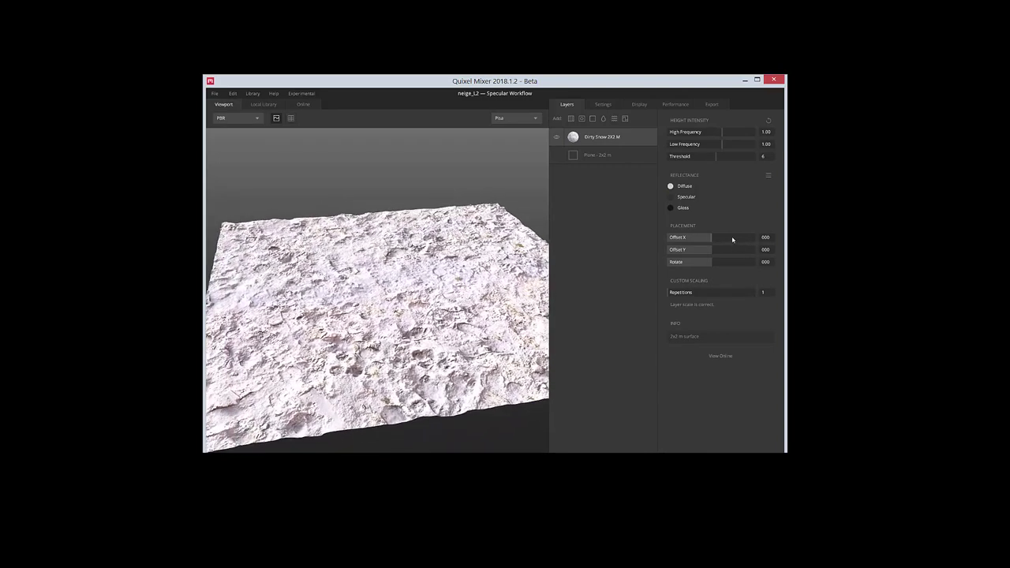
{"action": "left_click_drag", "start_coordinate": [722, 133], "coordinate": [720, 146]}
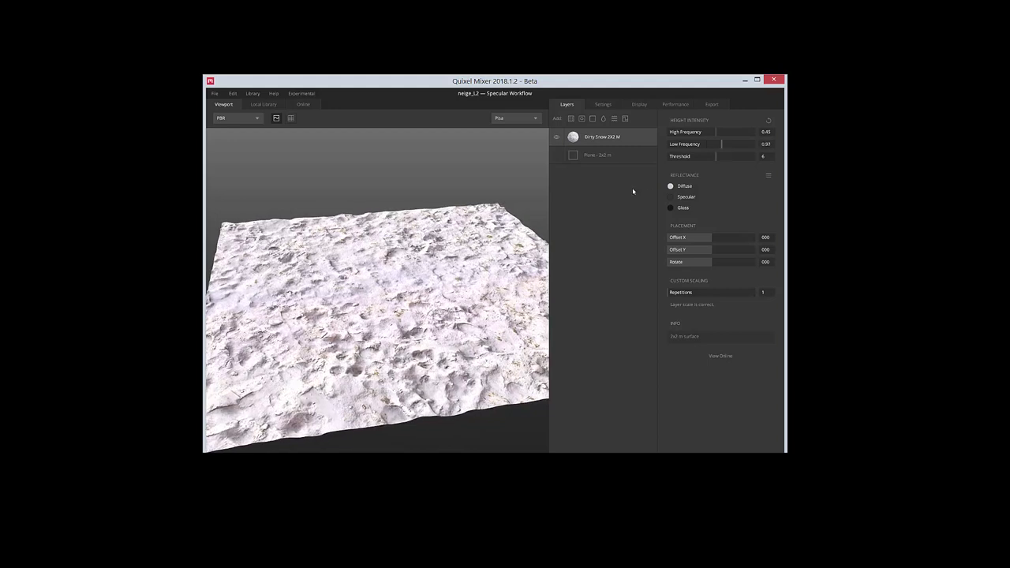
Add a Noise layer on top with Amplitude 2.74 and bring back the local surface library.
{"action": "left_click", "coordinate": [614, 118]}
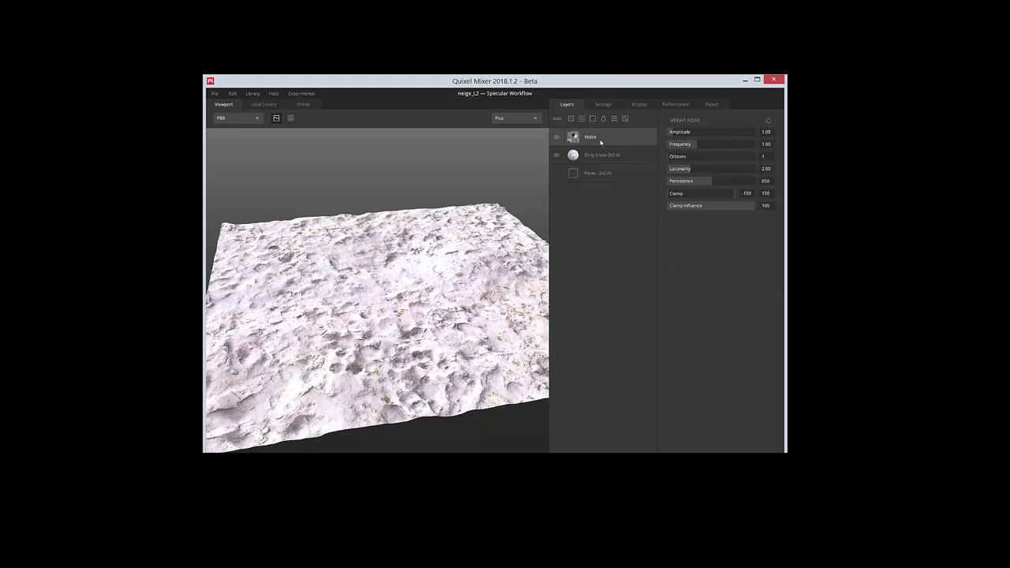
{"action": "left_click", "coordinate": [682, 135]}
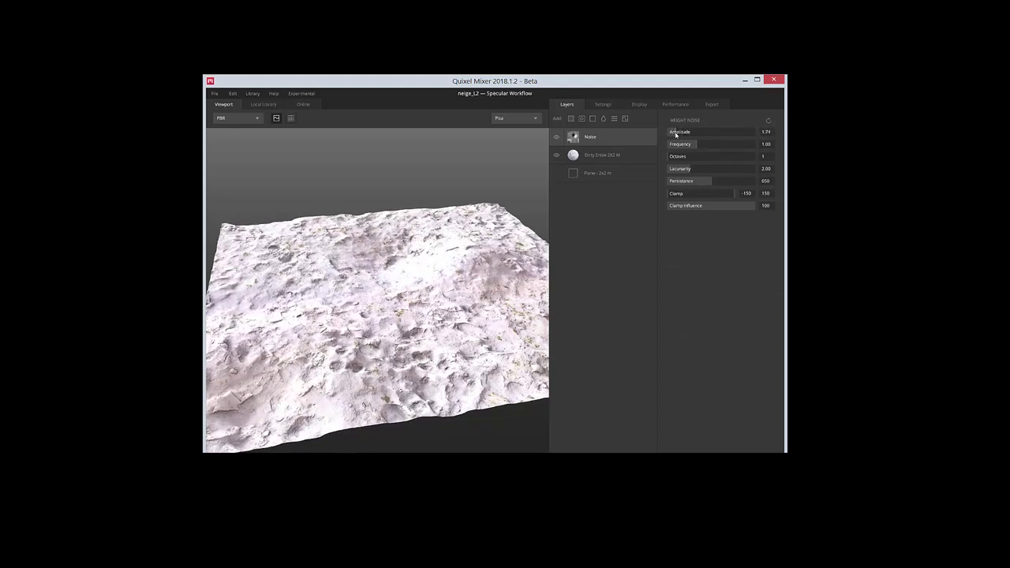
{"action": "left_click", "coordinate": [678, 134]}
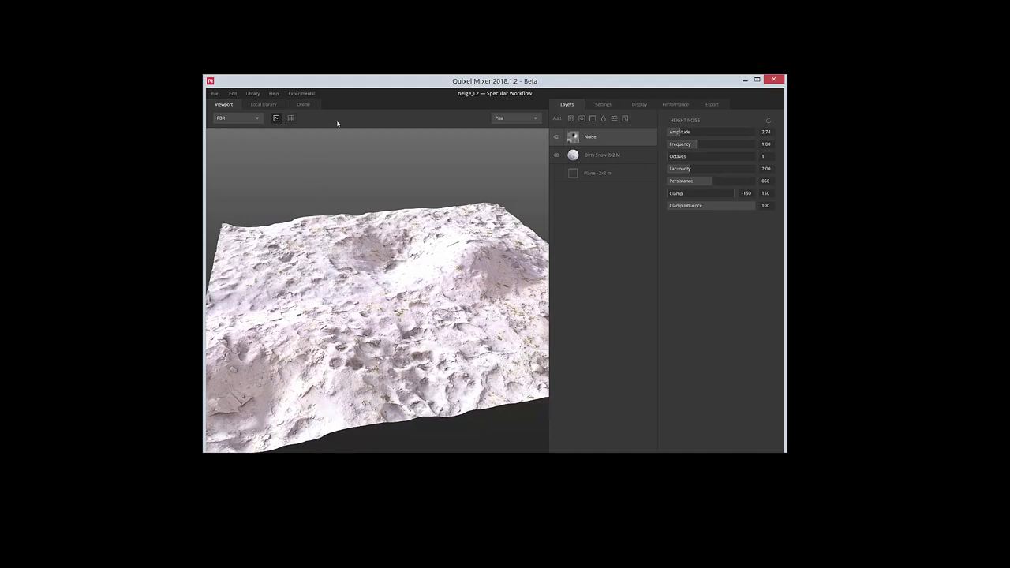
{"action": "left_click", "coordinate": [263, 104]}
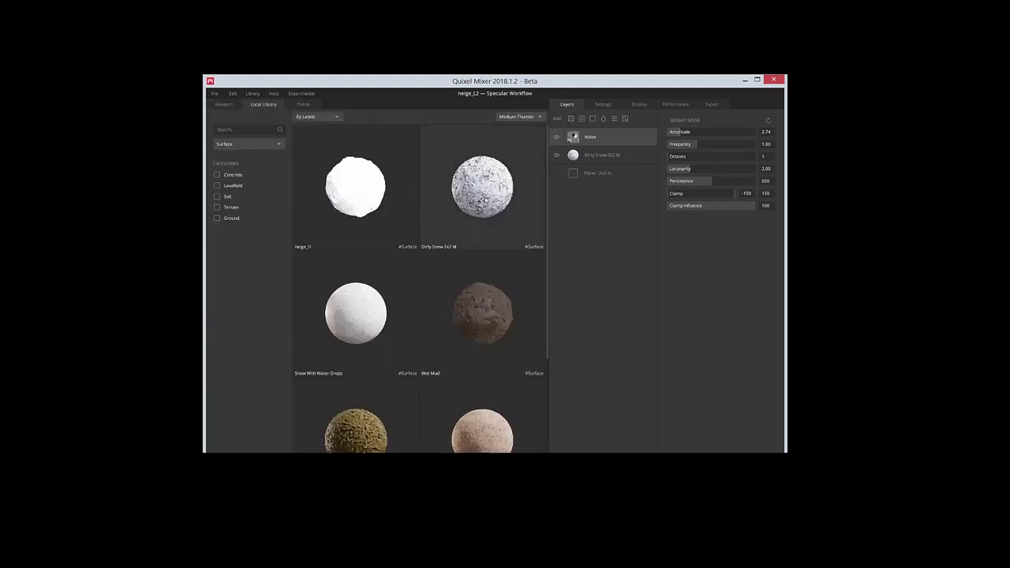
Add a Snow With Water Drops layer and tune the Noise layer to Amplitude 1.41, Frequency 1.33.
{"action": "left_click", "coordinate": [353, 335]}
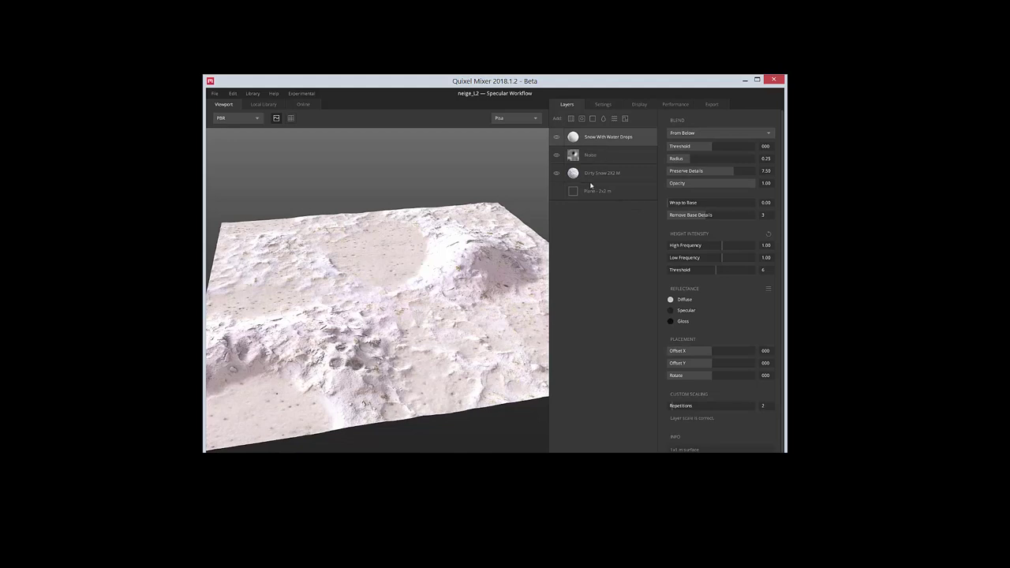
{"action": "mouse_move", "coordinate": [381, 326]}
{"action": "left_mouse_down"}
{"action": "mouse_move", "coordinate": [484, 298]}
{"action": "mouse_move", "coordinate": [509, 274]}
{"action": "left_mouse_up"}
{"action": "left_click", "coordinate": [598, 158]}
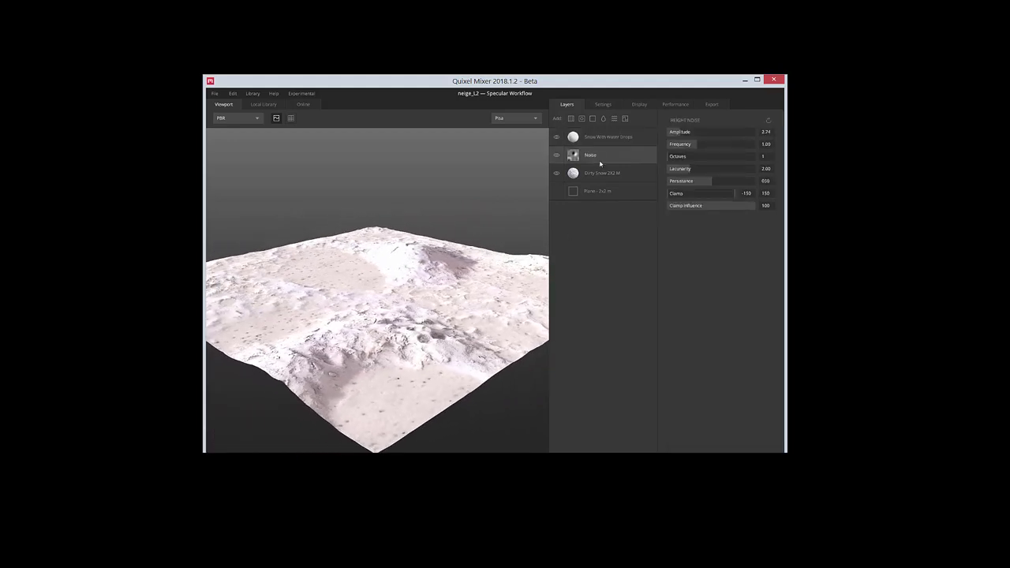
{"action": "mouse_move", "coordinate": [706, 147]}
{"action": "left_mouse_down"}
{"action": "mouse_move", "coordinate": [724, 150]}
{"action": "mouse_move", "coordinate": [675, 134]}
{"action": "mouse_move", "coordinate": [693, 165]}
{"action": "left_mouse_up"}
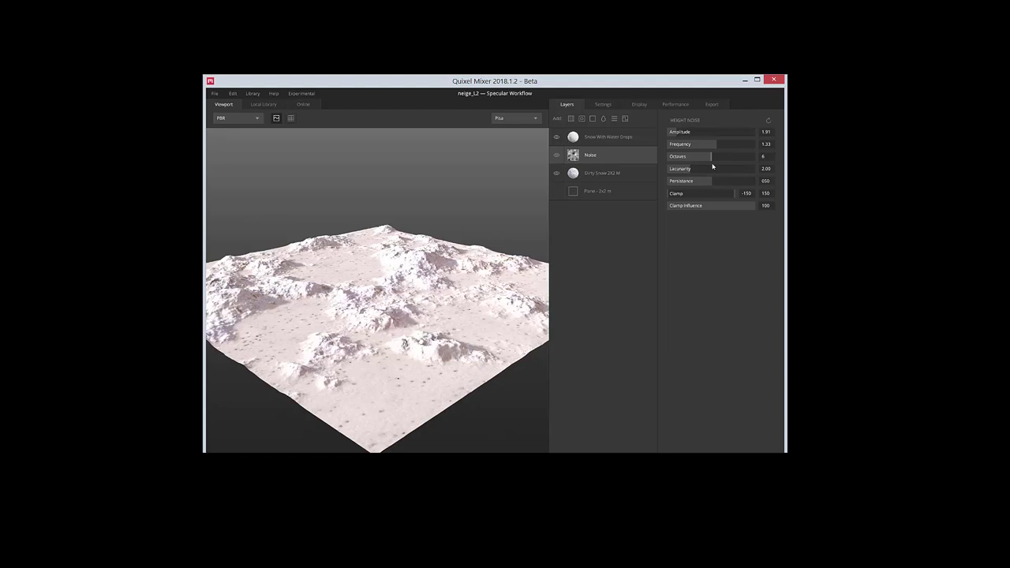
{"action": "left_click_drag", "start_coordinate": [680, 132], "coordinate": [677, 137]}
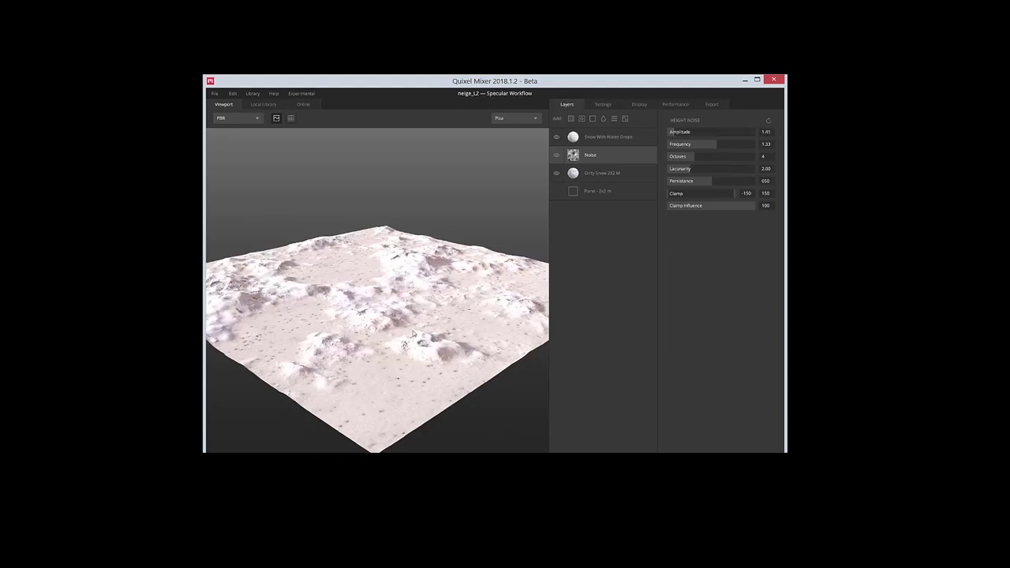
{"action": "mouse_move", "coordinate": [379, 360]}
{"action": "left_mouse_down"}
{"action": "mouse_move", "coordinate": [446, 360]}
{"action": "mouse_move", "coordinate": [423, 326]}
{"action": "left_mouse_up"}
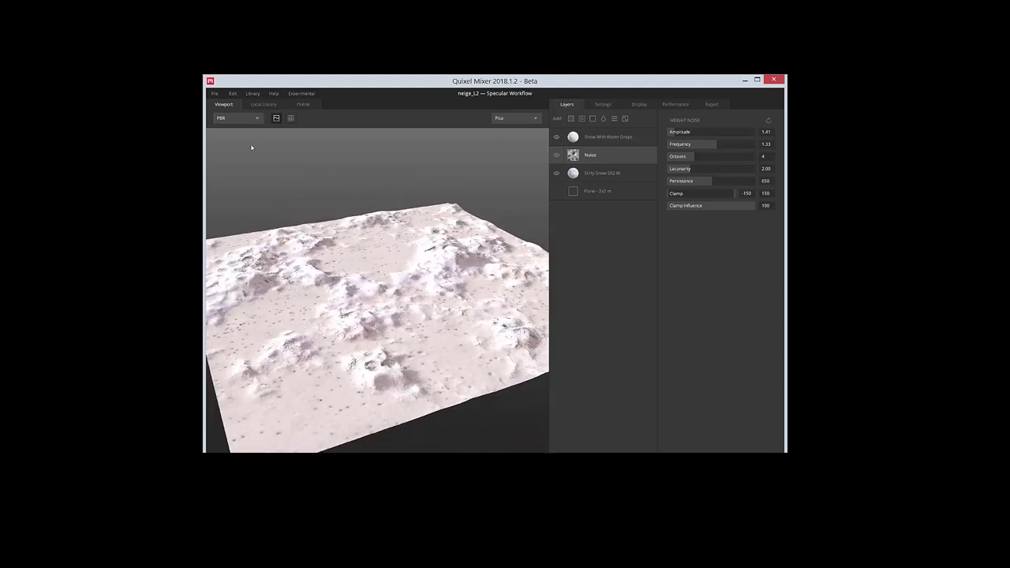
Save the mix as neige_l2.
{"action": "left_click", "coordinate": [216, 94]}
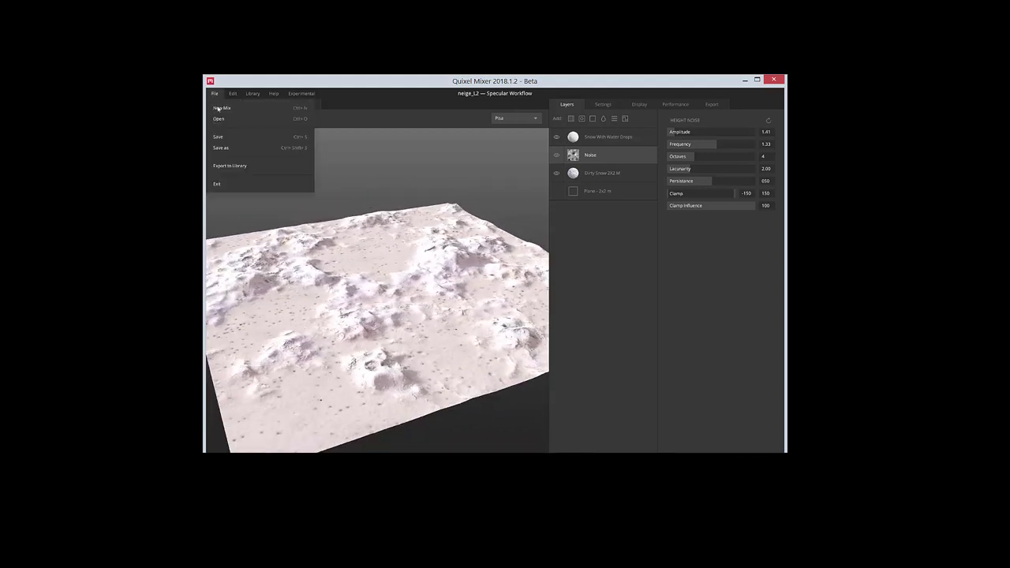
{"action": "left_click", "coordinate": [221, 137]}
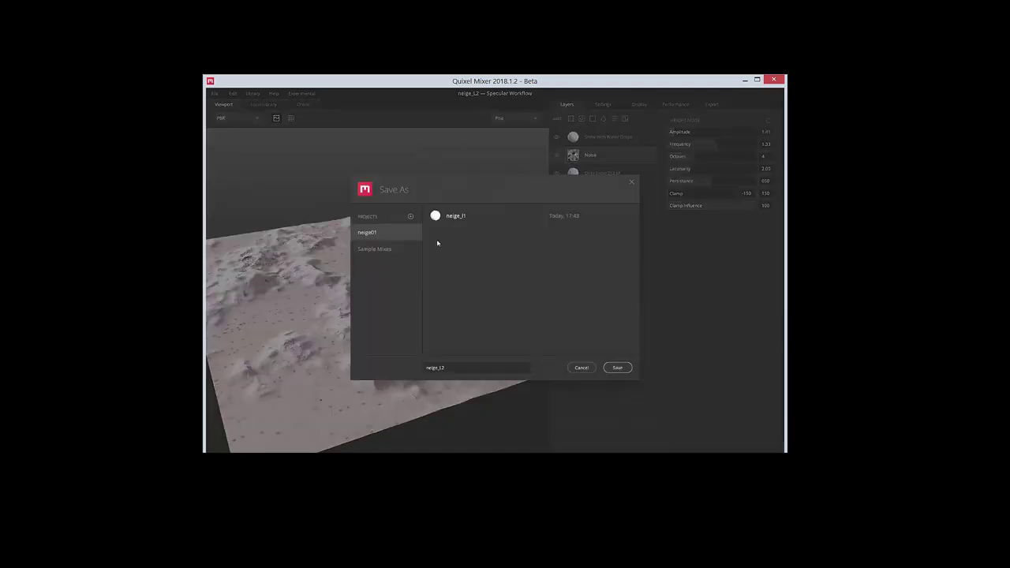
{"action": "left_click", "coordinate": [613, 369]}
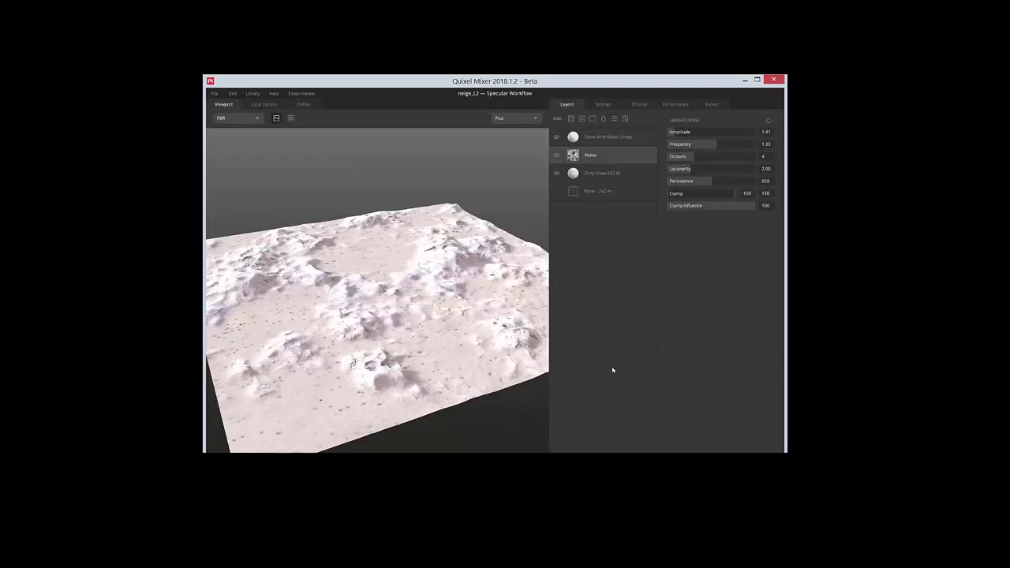
Export neige_l2 to the library as a Soil surface and switch over to Megascans Bridge.
{"action": "left_click", "coordinate": [211, 93]}
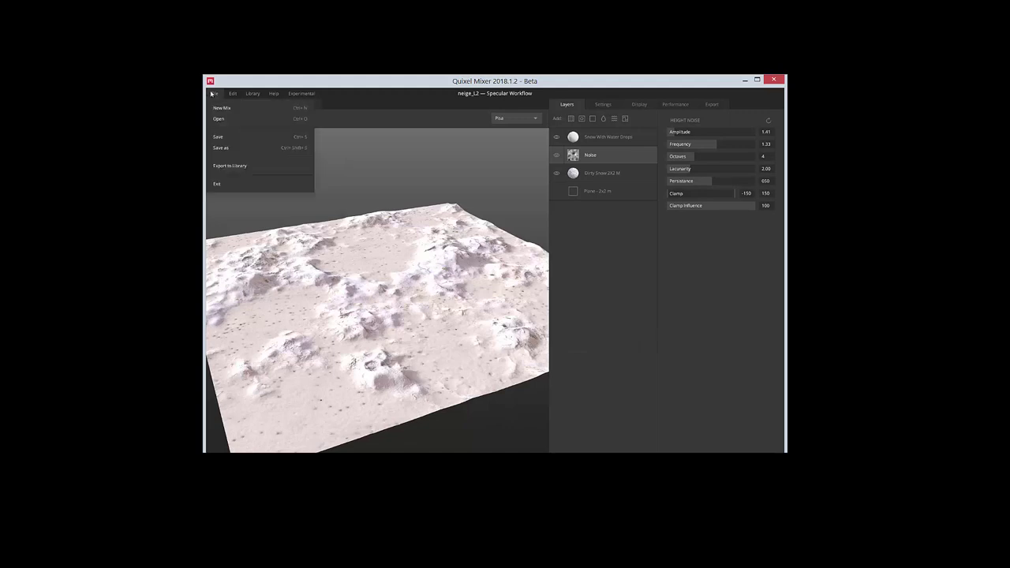
{"action": "left_click", "coordinate": [230, 167]}
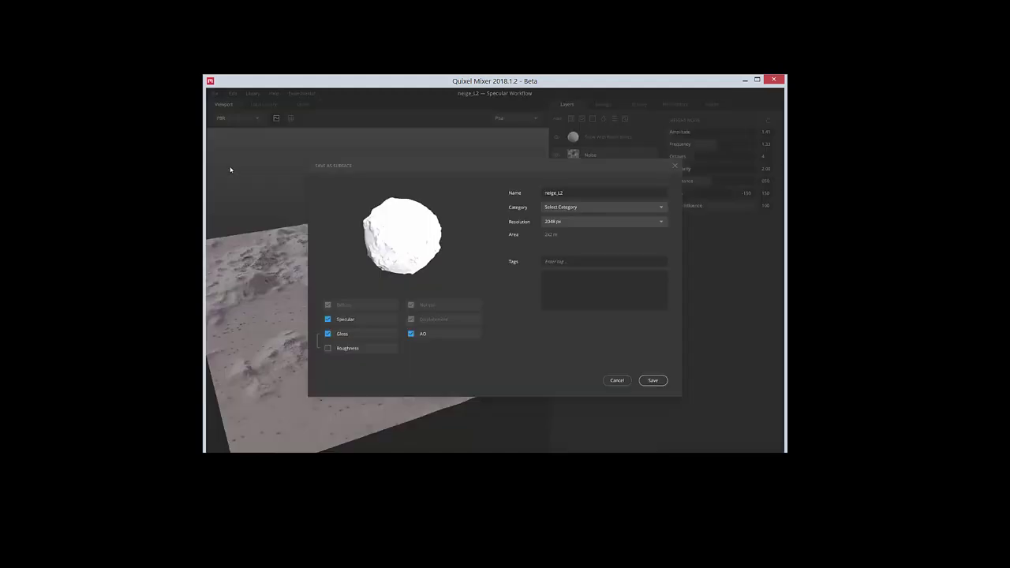
{"action": "left_click", "coordinate": [562, 208]}
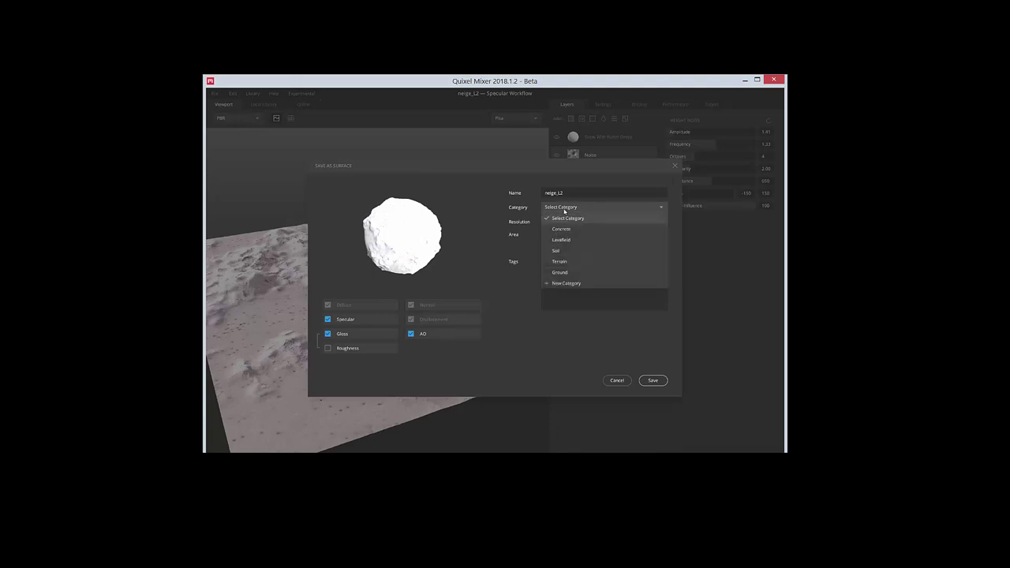
{"action": "left_click", "coordinate": [557, 251]}
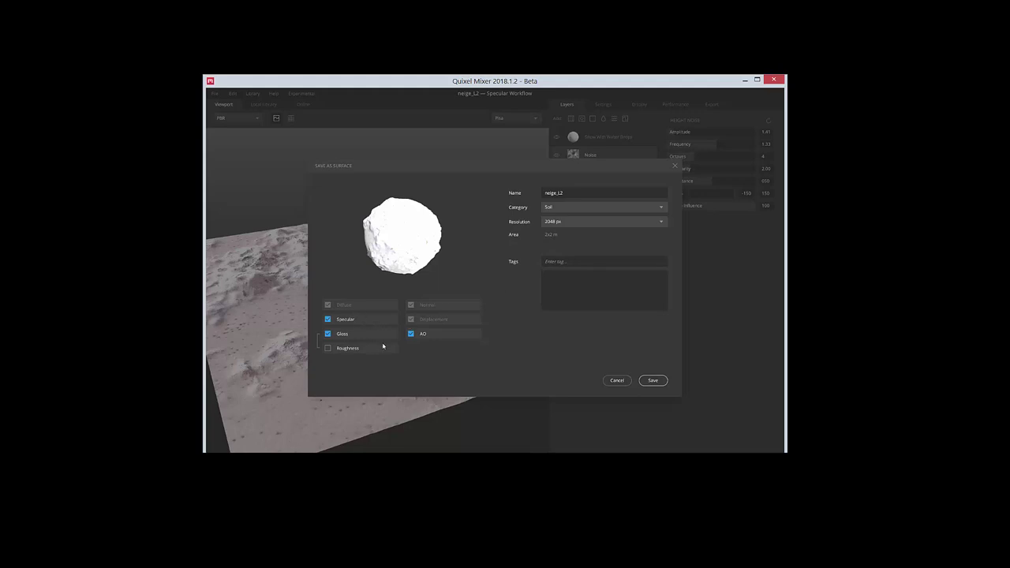
{"action": "left_click", "coordinate": [652, 380]}
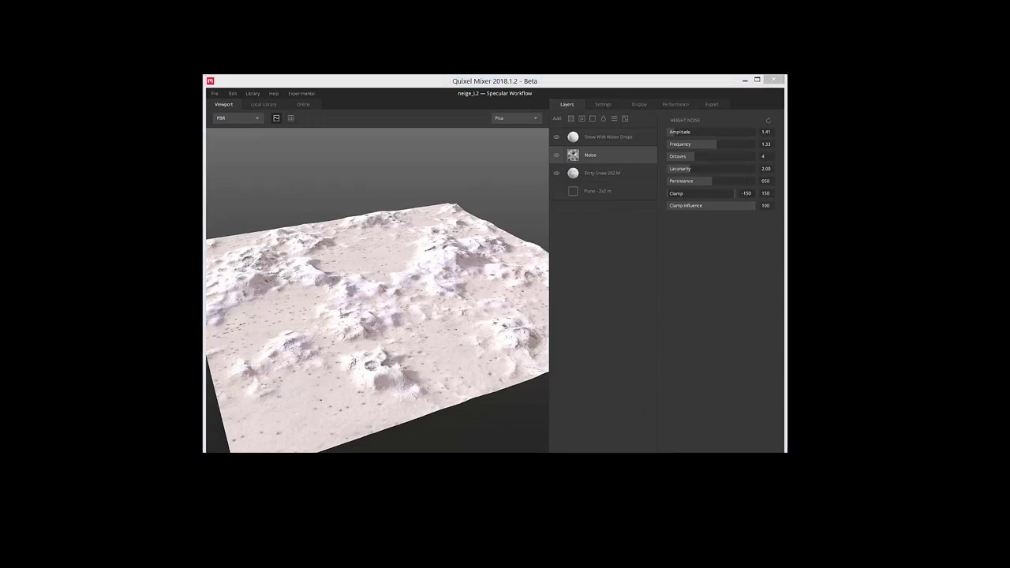
{"action": "key", "text": "alt+Tab"}
Export the custom Neige_l2 surface from Bridge to Unreal Engine as 2K JPEG textures.
{"action": "left_click", "coordinate": [338, 82]}
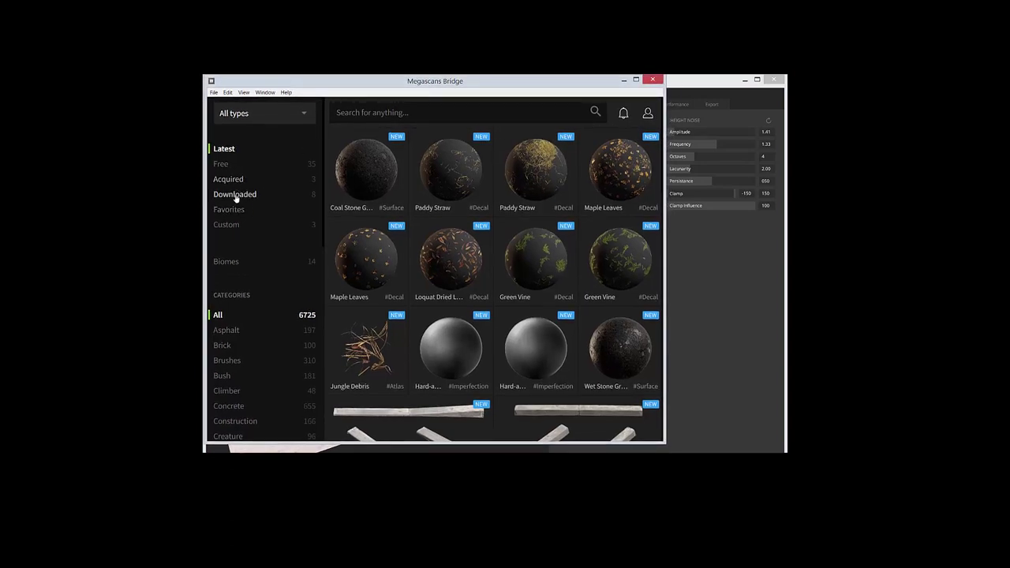
{"action": "left_click", "coordinate": [227, 226]}
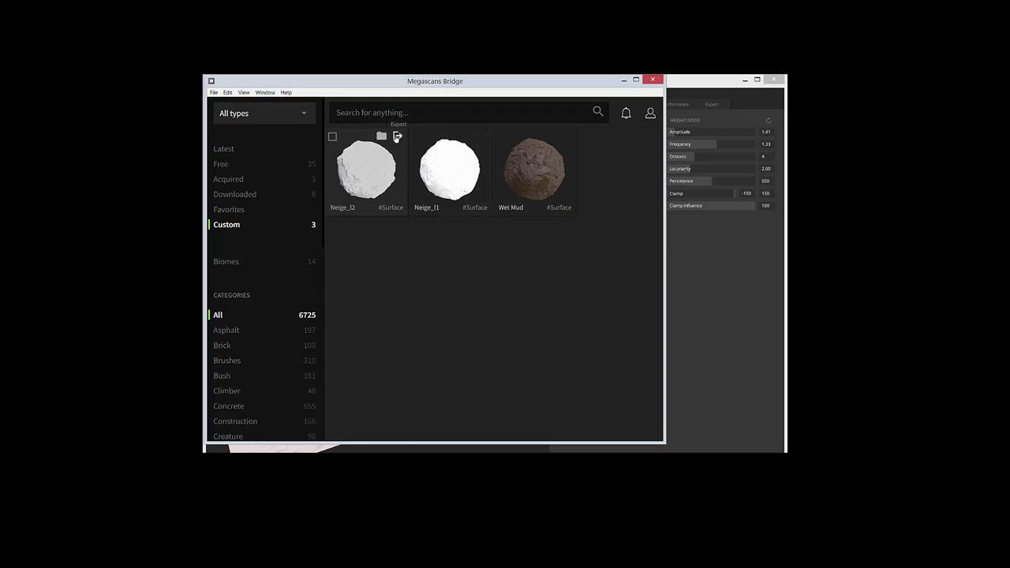
{"action": "left_click", "coordinate": [397, 138]}
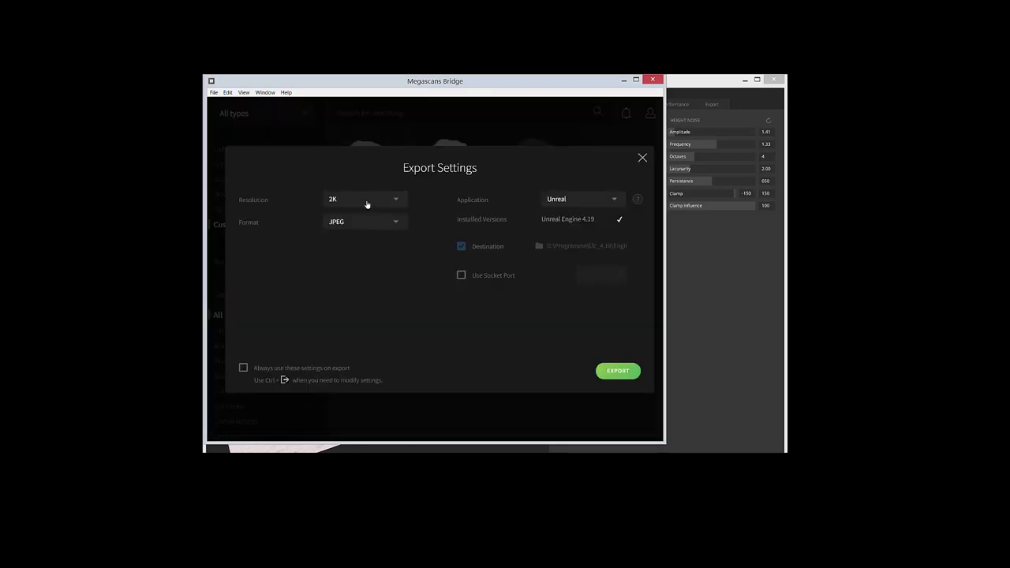
{"action": "left_click", "coordinate": [380, 227]}
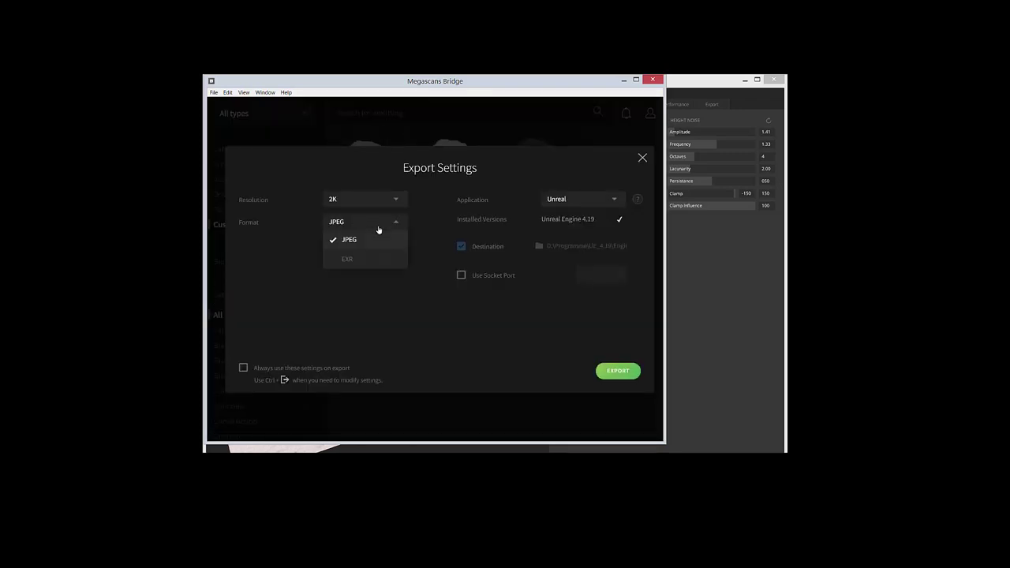
{"action": "left_click", "coordinate": [363, 239]}
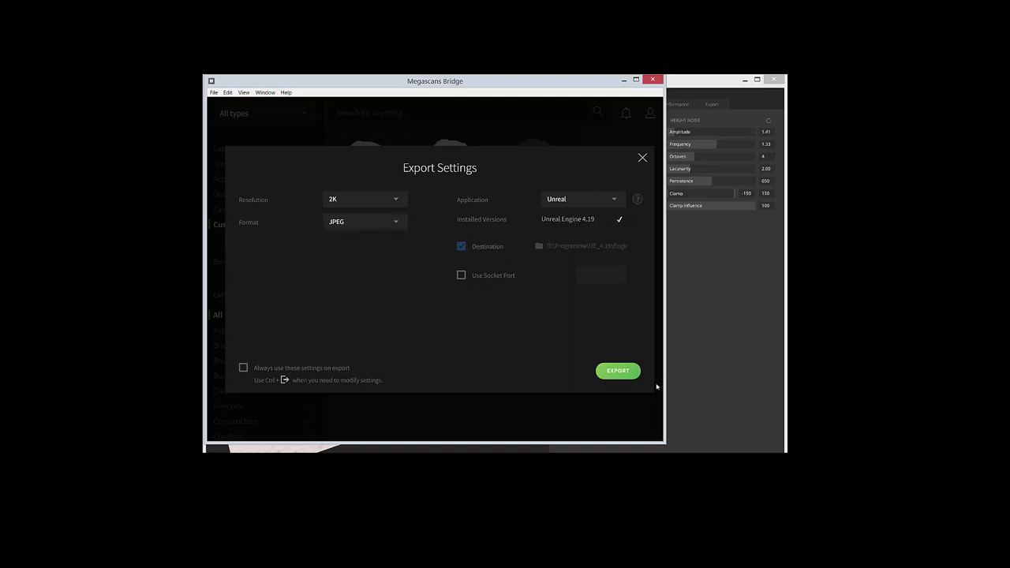
{"action": "left_click", "coordinate": [618, 371]}
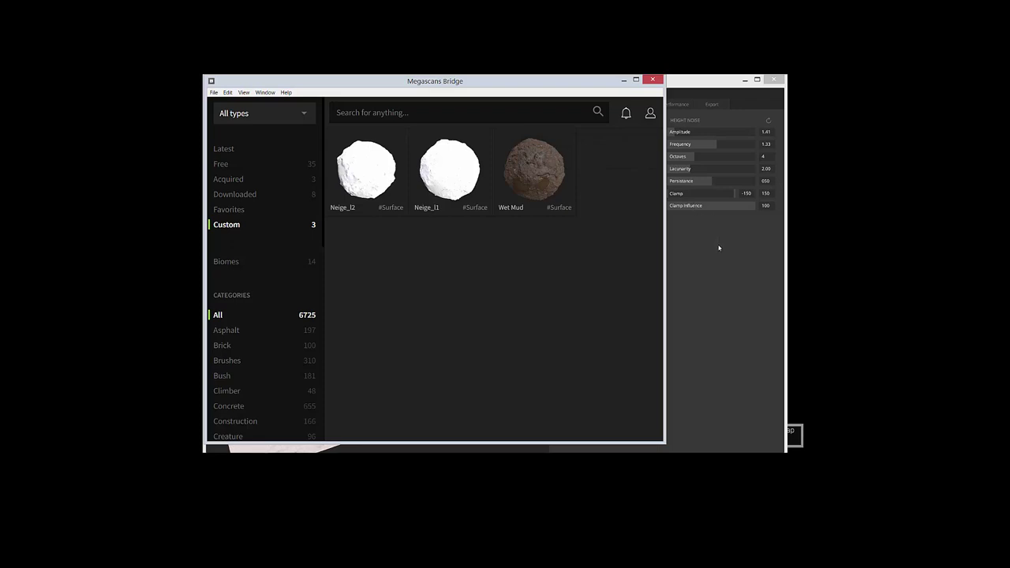
{"action": "left_click", "coordinate": [744, 81]}
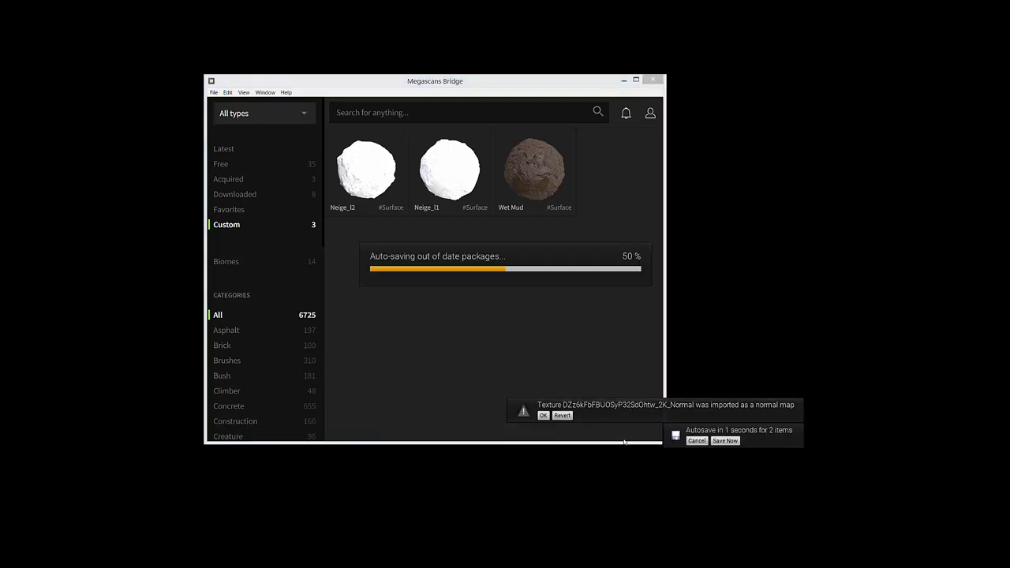
Dismiss the normal map import notice and zoom into the Standard_MasterMaterial graph's Albedo and Metallic groups.
{"action": "left_click", "coordinate": [543, 415]}
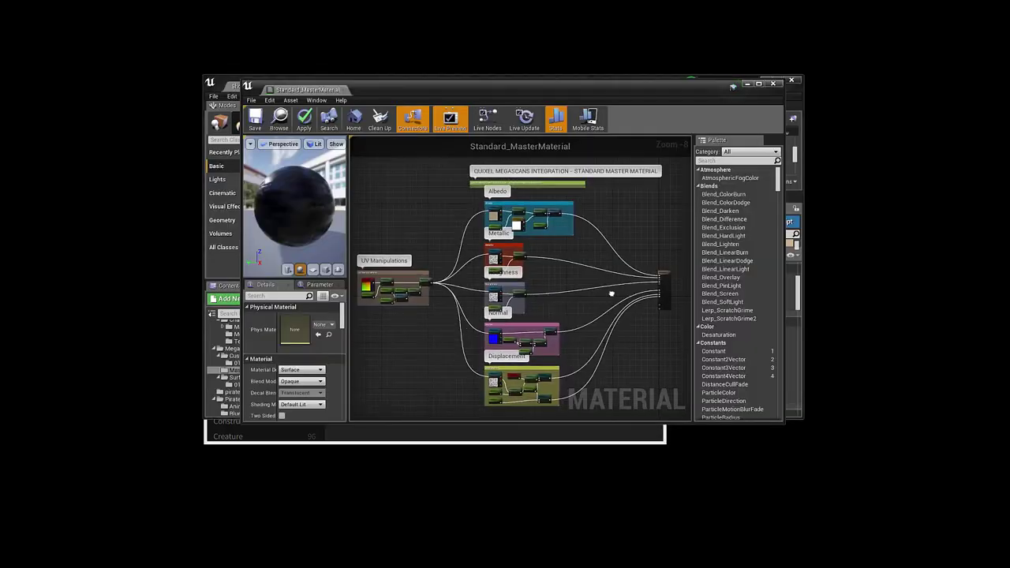
{"action": "right_click_drag", "start_coordinate": [611, 293], "coordinate": [586, 253]}
{"action": "scroll", "coordinate": [605, 271], "scroll_direction": "up", "scroll_amount": 1}
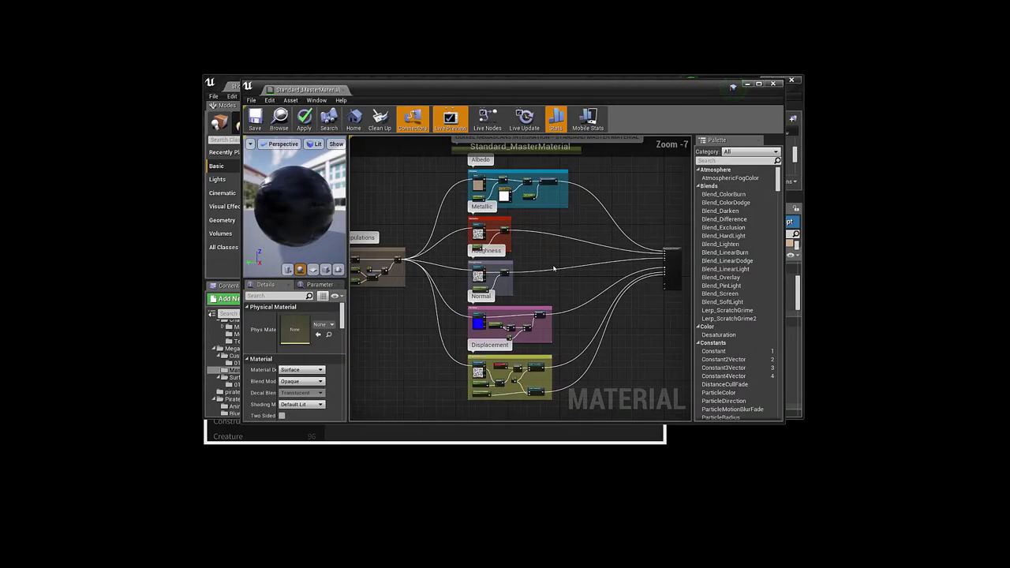
{"action": "scroll", "coordinate": [554, 270], "scroll_direction": "up", "scroll_amount": 3}
{"action": "mouse_move", "coordinate": [508, 181]}
{"action": "right_mouse_down"}
{"action": "mouse_move", "coordinate": [574, 367]}
{"action": "mouse_move", "coordinate": [561, 219]}
{"action": "mouse_move", "coordinate": [649, 255]}
{"action": "right_mouse_up"}
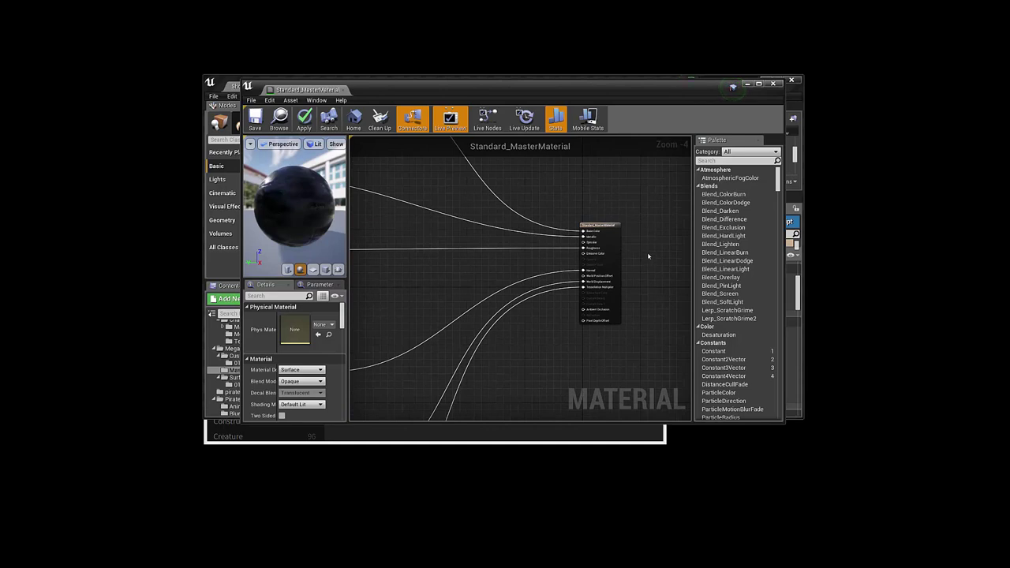
{"action": "scroll", "coordinate": [643, 250], "scroll_direction": "up", "scroll_amount": 4}
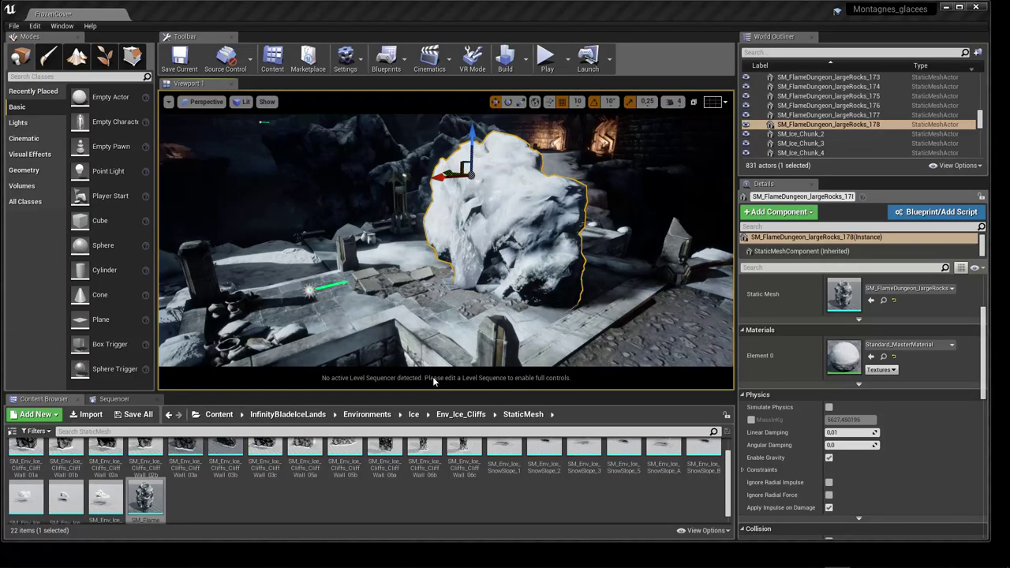
Orbit around the large rock and open its Element 0 Standard_MasterMaterial in the material editor.
{"action": "left_click_drag", "start_coordinate": [466, 297], "coordinate": [491, 302]}
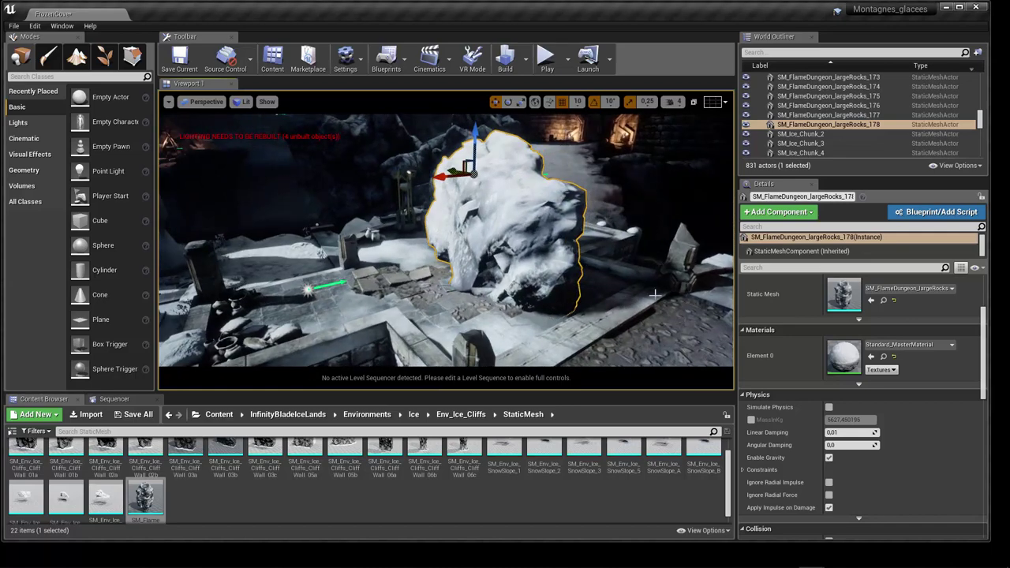
{"action": "double_click", "coordinate": [853, 361]}
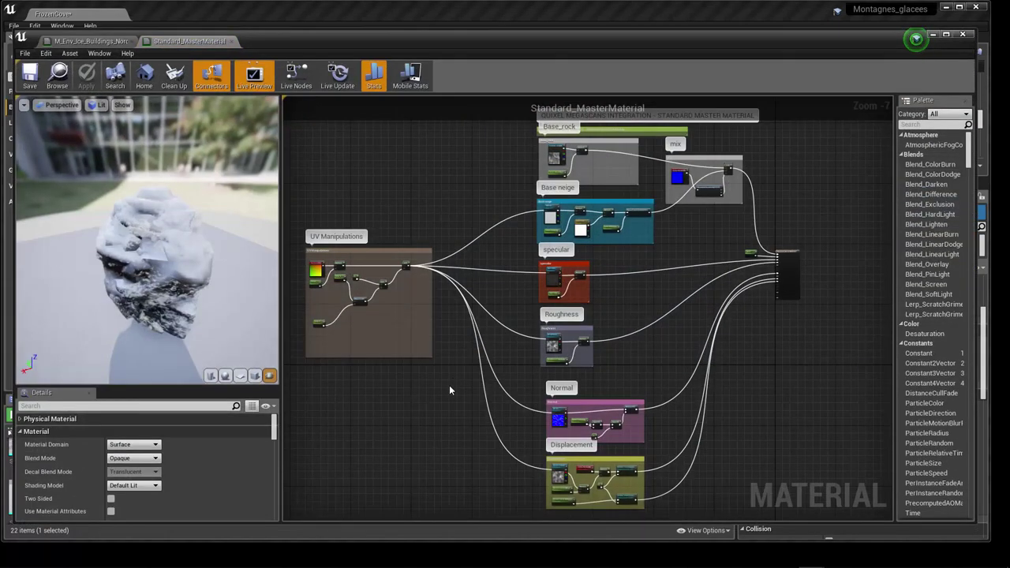
Move the Quixel Megascans and Base_rock comment boxes up, placing the mix group beside Base_rock.
{"action": "right_click_drag", "start_coordinate": [445, 386], "coordinate": [425, 447]}
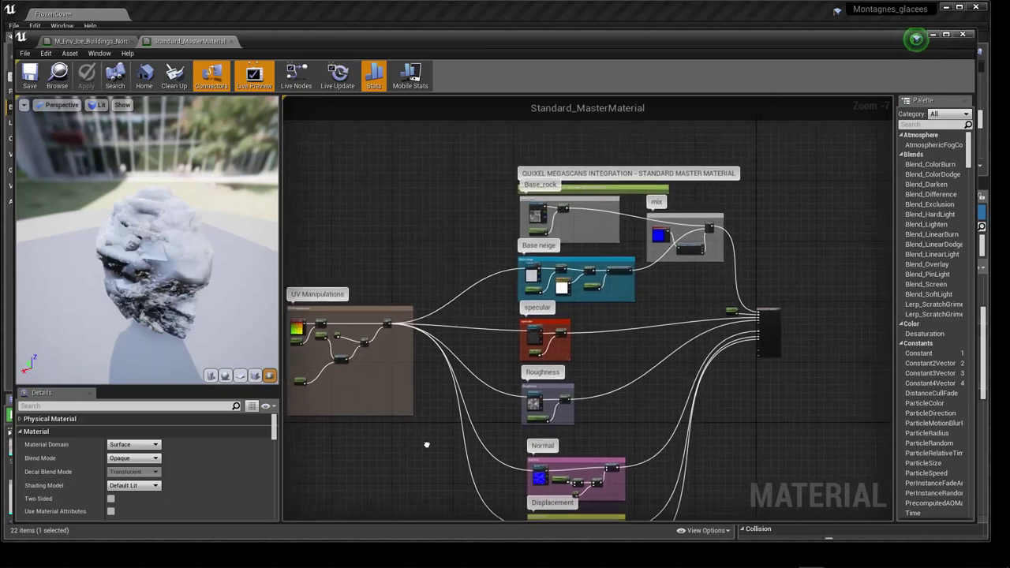
{"action": "scroll", "coordinate": [545, 316], "scroll_direction": "up", "scroll_amount": 2}
{"action": "right_click_drag", "start_coordinate": [453, 226], "coordinate": [481, 352]}
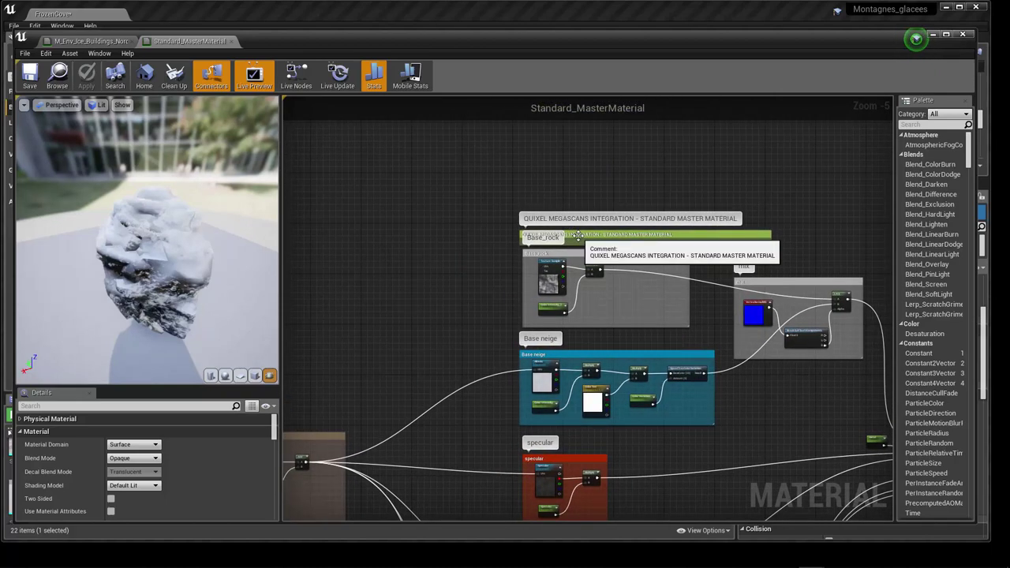
{"action": "left_click_drag", "start_coordinate": [576, 234], "coordinate": [580, 197]}
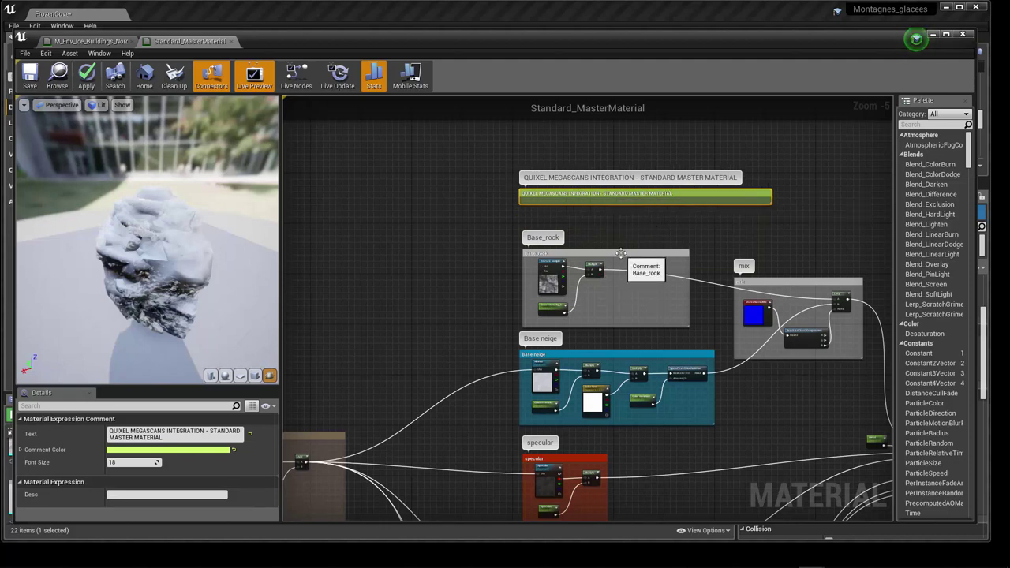
{"action": "left_click_drag", "start_coordinate": [620, 253], "coordinate": [620, 224]}
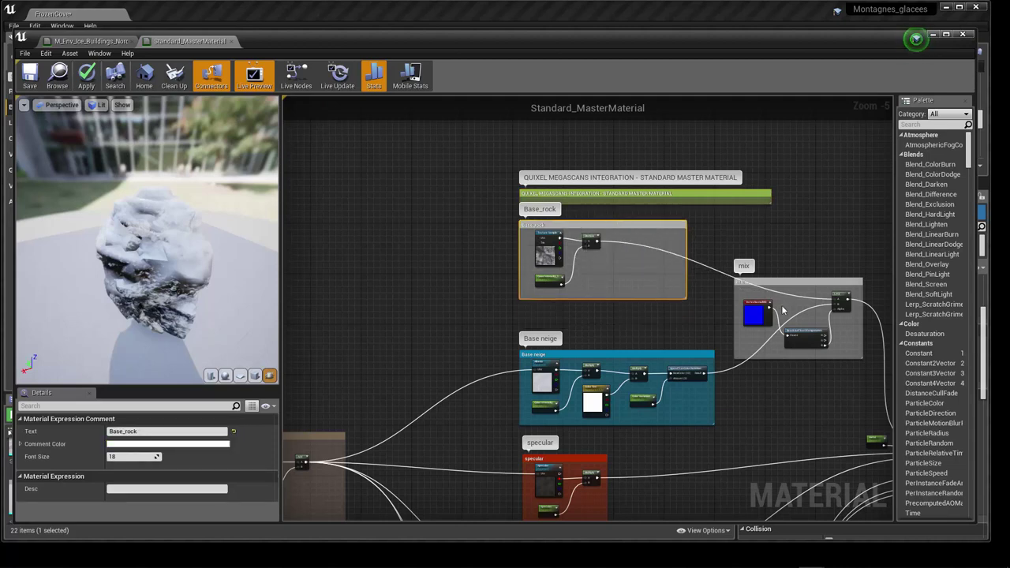
{"action": "left_click_drag", "start_coordinate": [790, 280], "coordinate": [784, 239]}
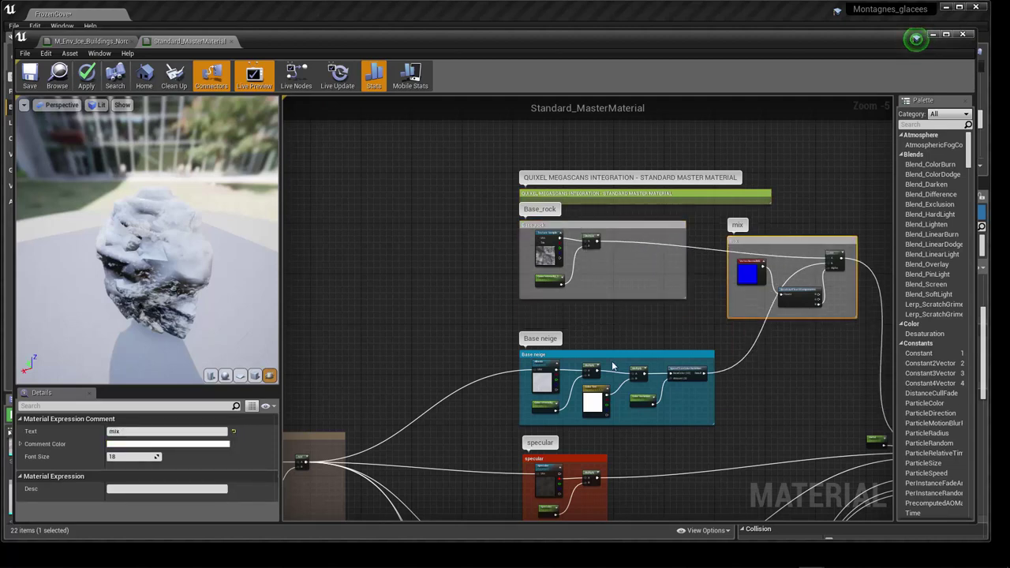
Pan and zoom onto the material output node to check the Metallic and specular inputs.
{"action": "right_click_drag", "start_coordinate": [587, 340], "coordinate": [497, 217]}
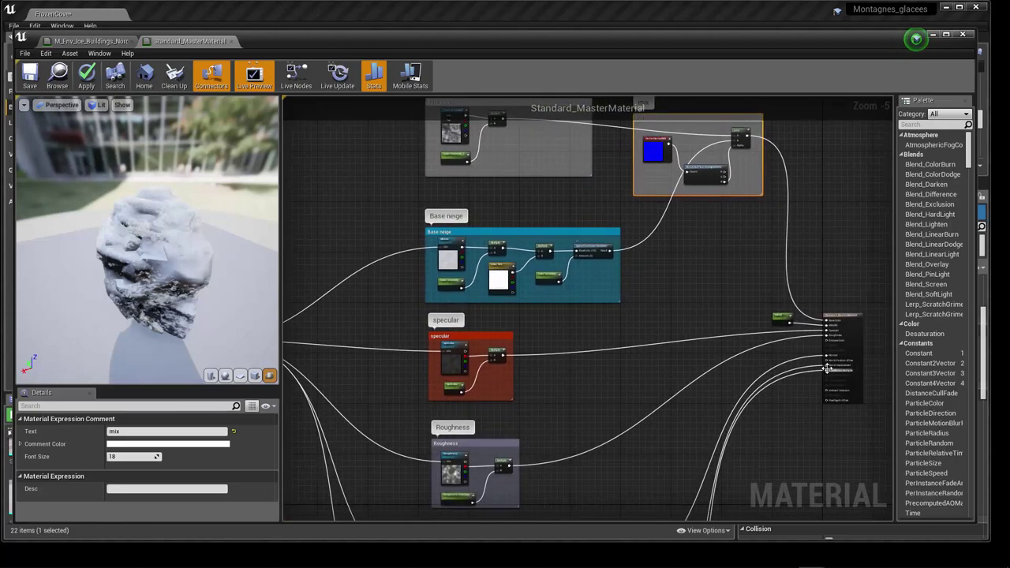
{"action": "scroll", "coordinate": [810, 350], "scroll_direction": "up", "scroll_amount": 3}
{"action": "scroll", "coordinate": [733, 308], "scroll_direction": "up", "scroll_amount": 2}
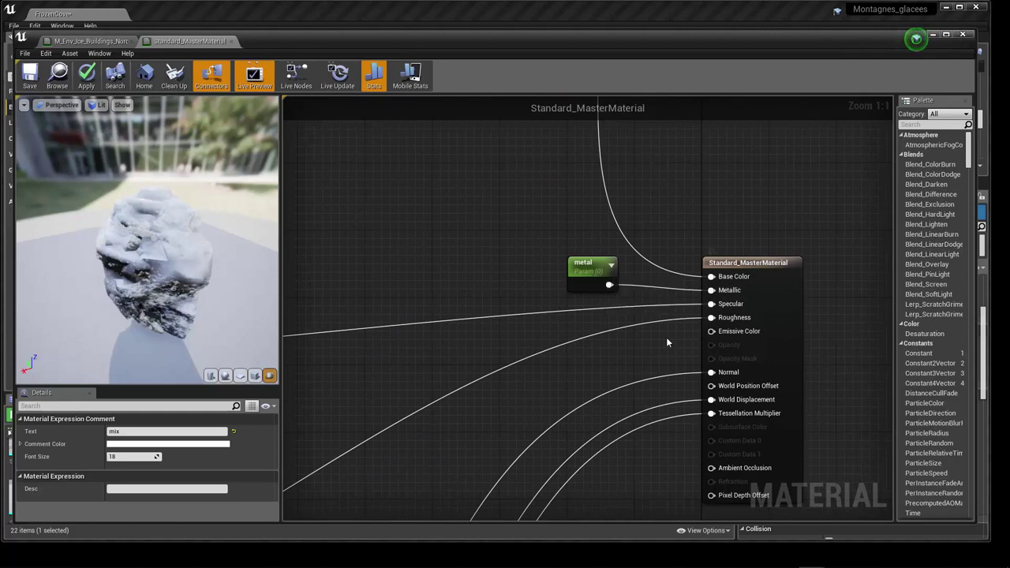
{"action": "scroll", "coordinate": [666, 337], "scroll_direction": "down", "scroll_amount": 1}
{"action": "scroll", "coordinate": [647, 344], "scroll_direction": "down", "scroll_amount": 1}
{"action": "scroll", "coordinate": [530, 315], "scroll_direction": "down", "scroll_amount": 1}
{"action": "right_click_drag", "start_coordinate": [467, 345], "coordinate": [709, 335]}
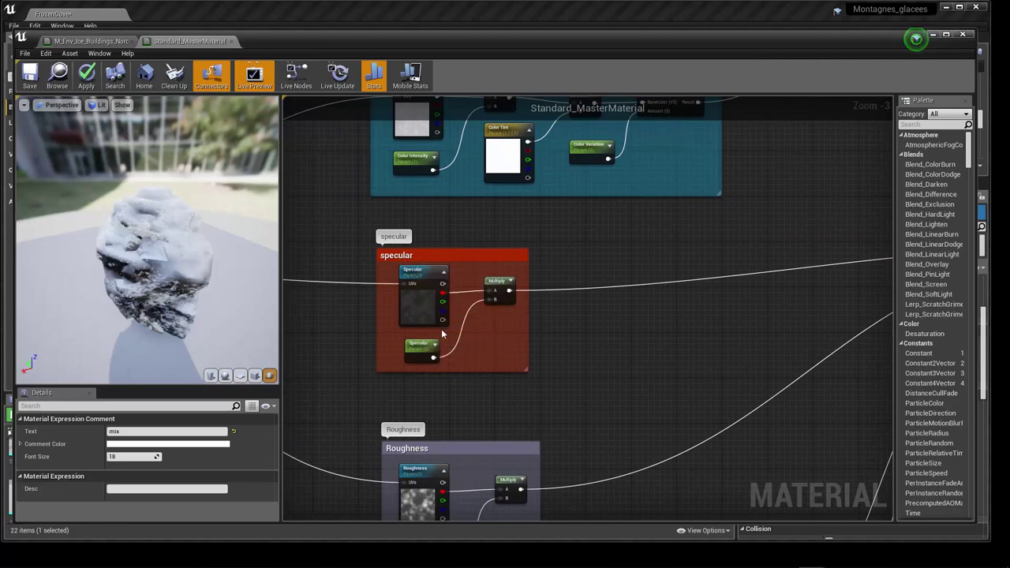
{"action": "left_click", "coordinate": [411, 353]}
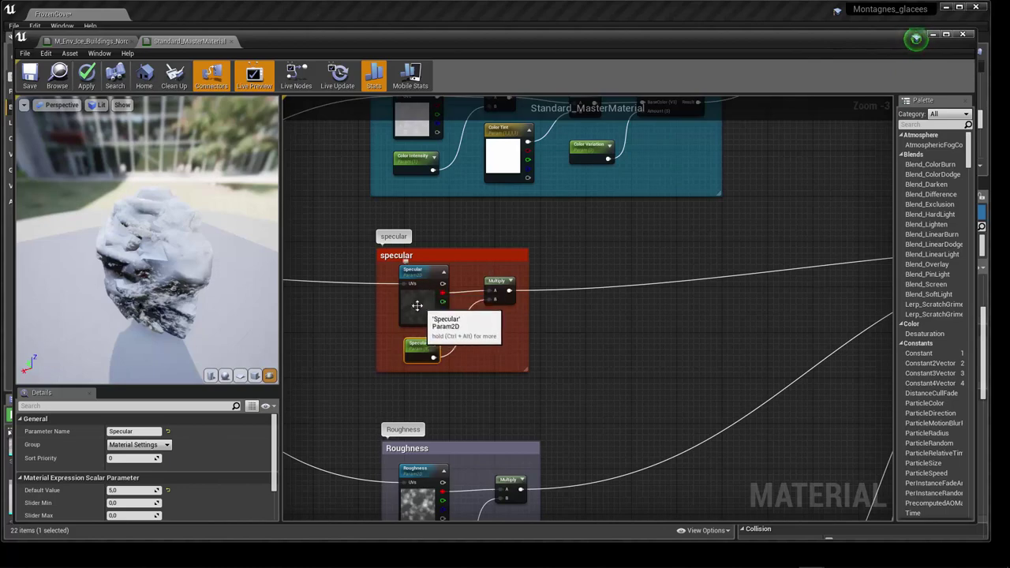
{"action": "mouse_move", "coordinate": [515, 346]}
{"action": "right_mouse_down"}
{"action": "mouse_move", "coordinate": [566, 259]}
{"action": "mouse_move", "coordinate": [561, 440]}
{"action": "right_mouse_up"}
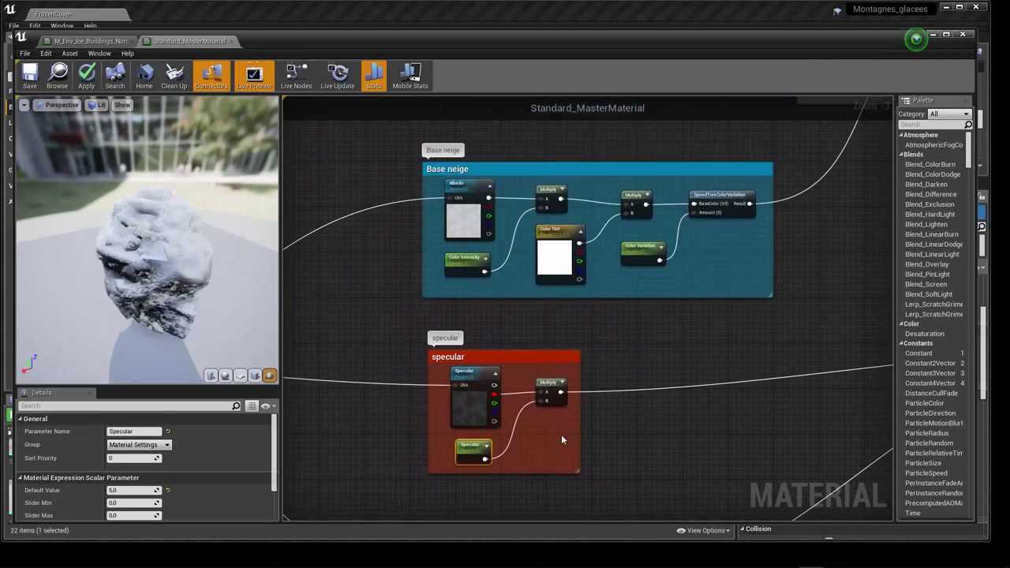
{"action": "left_click", "coordinate": [464, 234]}
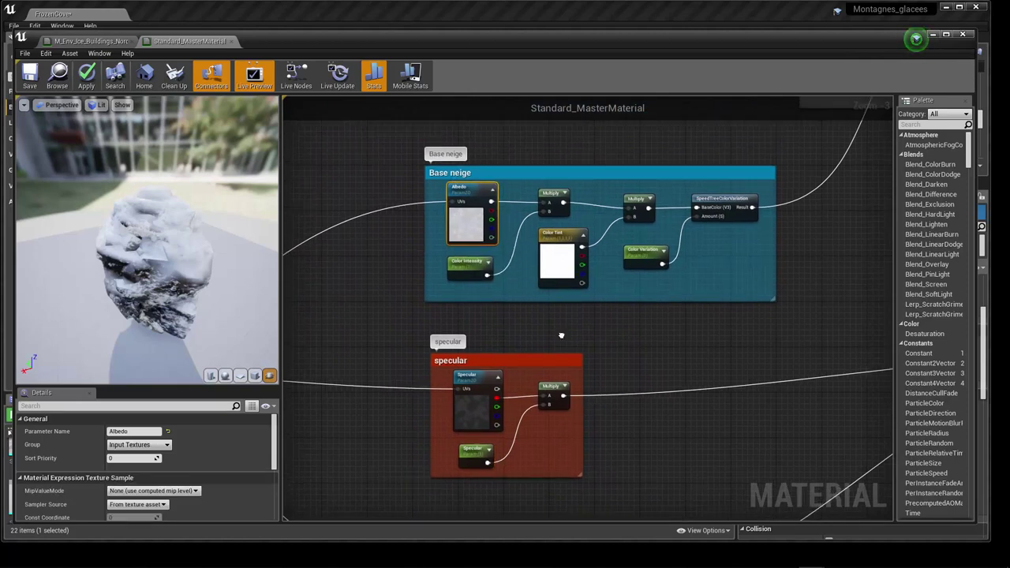
{"action": "right_click_drag", "start_coordinate": [556, 328], "coordinate": [553, 386]}
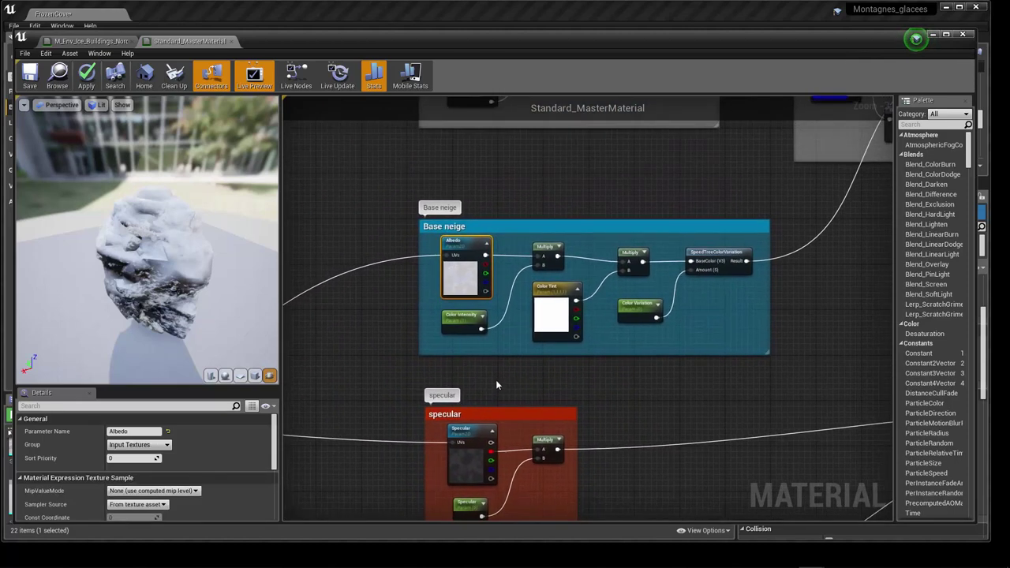
{"action": "scroll", "coordinate": [472, 295], "scroll_direction": "up", "scroll_amount": 2}
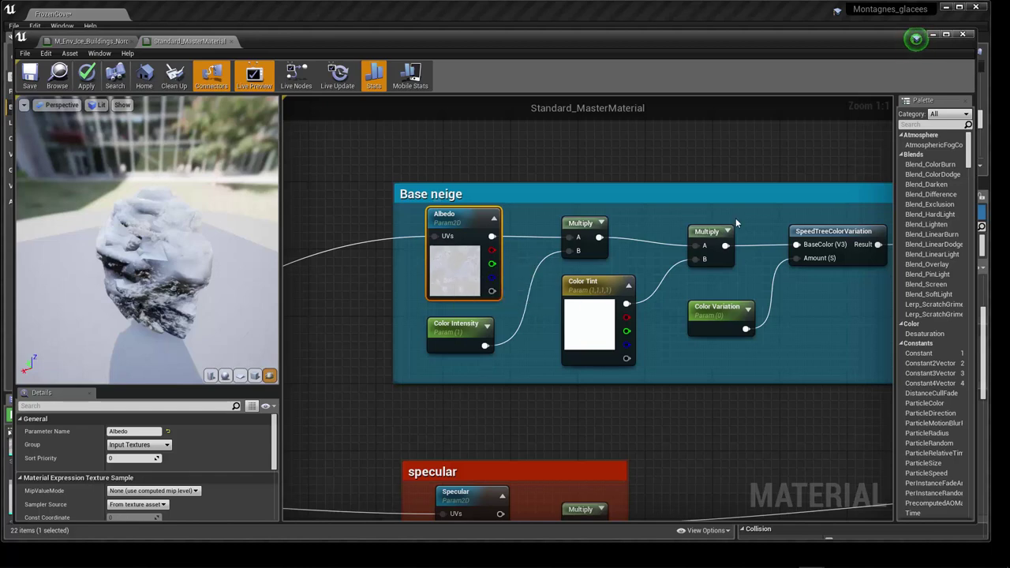
{"action": "mouse_move", "coordinate": [730, 416]}
{"action": "right_mouse_down"}
{"action": "mouse_move", "coordinate": [661, 390]}
{"action": "mouse_move", "coordinate": [648, 346]}
{"action": "right_mouse_up"}
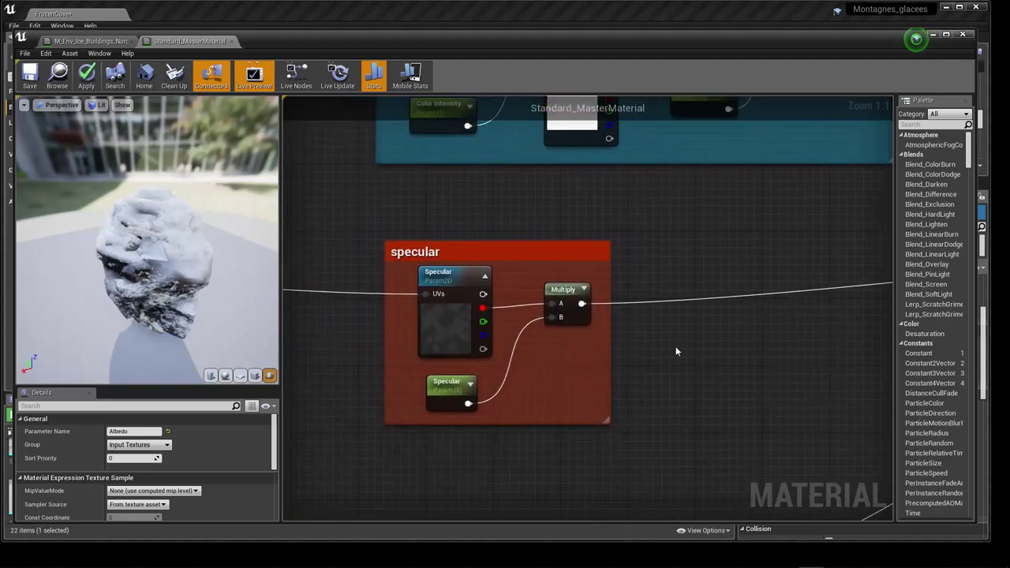
{"action": "right_click_drag", "start_coordinate": [647, 346], "coordinate": [633, 288]}
{"action": "right_click_drag", "start_coordinate": [454, 416], "coordinate": [474, 244]}
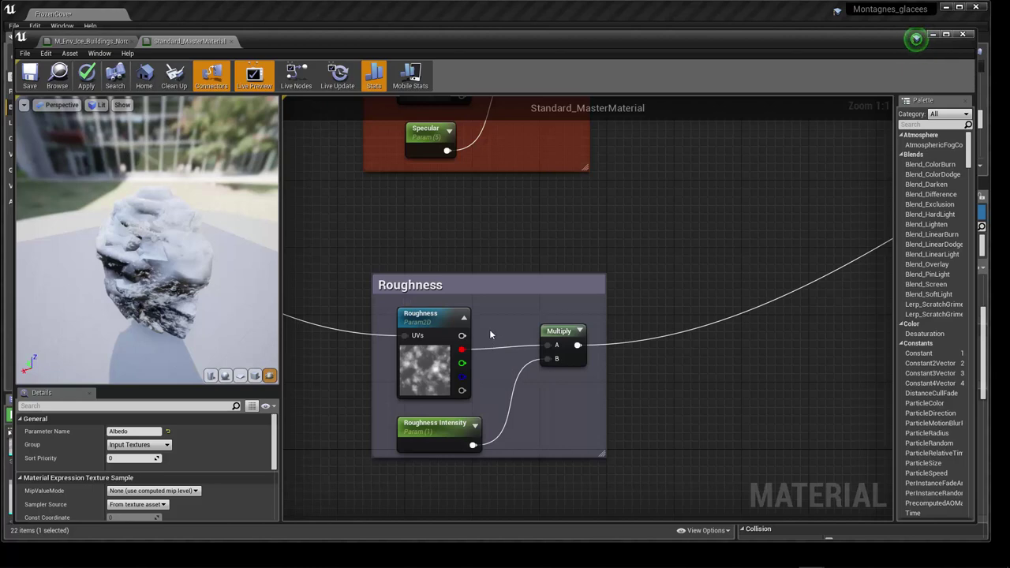
Move the Normal and Displacement comment groups up closer beneath Roughness.
{"action": "right_click_drag", "start_coordinate": [489, 329], "coordinate": [477, 228]}
{"action": "left_click", "coordinate": [427, 271]}
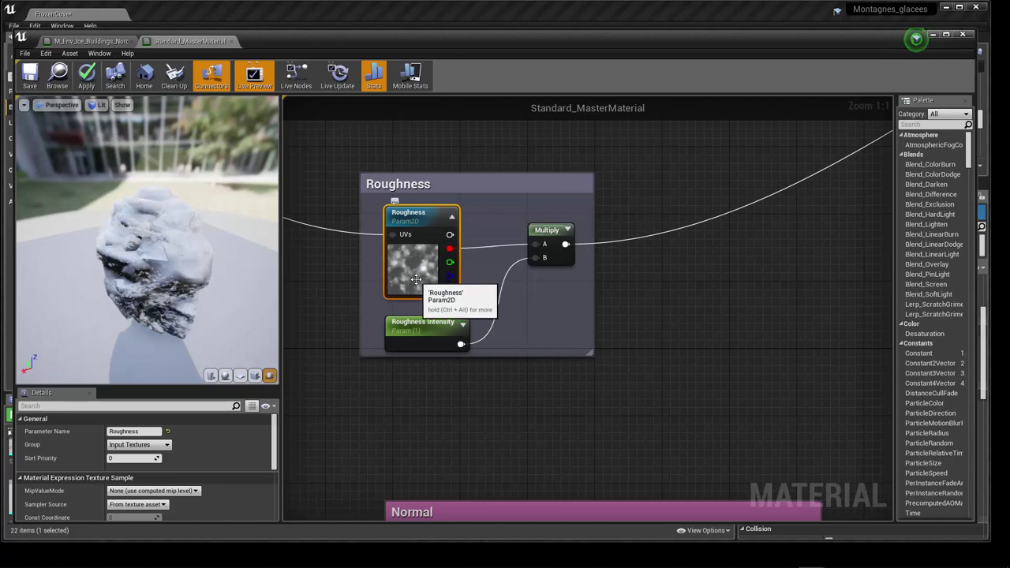
{"action": "mouse_move", "coordinate": [506, 408]}
{"action": "right_mouse_down"}
{"action": "mouse_move", "coordinate": [521, 279]}
{"action": "mouse_move", "coordinate": [514, 383]}
{"action": "mouse_move", "coordinate": [507, 245]}
{"action": "right_mouse_up"}
{"action": "scroll", "coordinate": [518, 374], "scroll_direction": "down", "scroll_amount": 3}
{"action": "scroll", "coordinate": [518, 374], "scroll_direction": "down", "scroll_amount": 1}
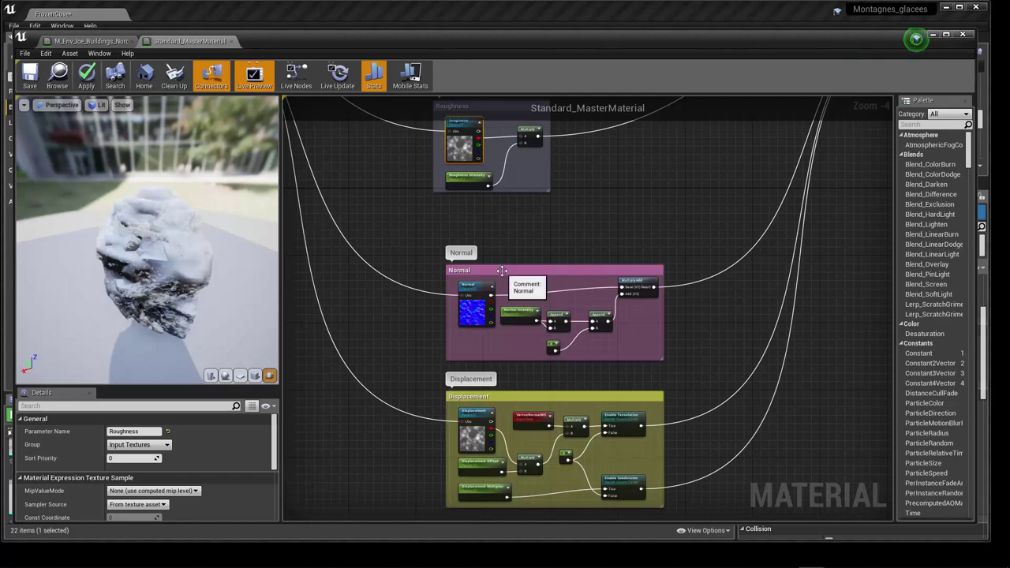
{"action": "left_click_drag", "start_coordinate": [502, 271], "coordinate": [493, 246]}
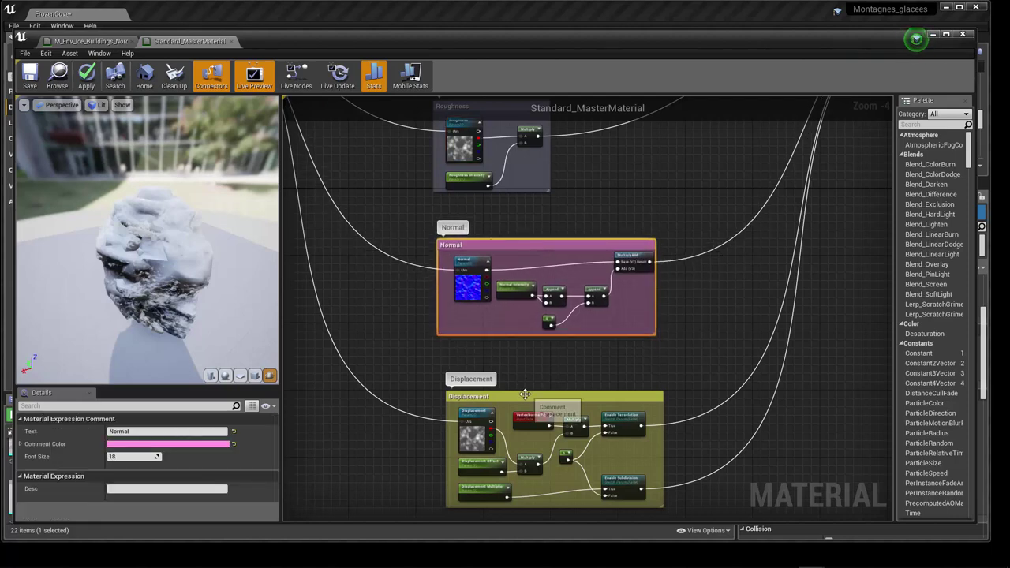
{"action": "left_click_drag", "start_coordinate": [525, 403], "coordinate": [516, 381]}
Pan and zoom across the Normal and Displacement groups to check the tightened layout.
{"action": "scroll", "coordinate": [550, 218], "scroll_direction": "down", "scroll_amount": 3}
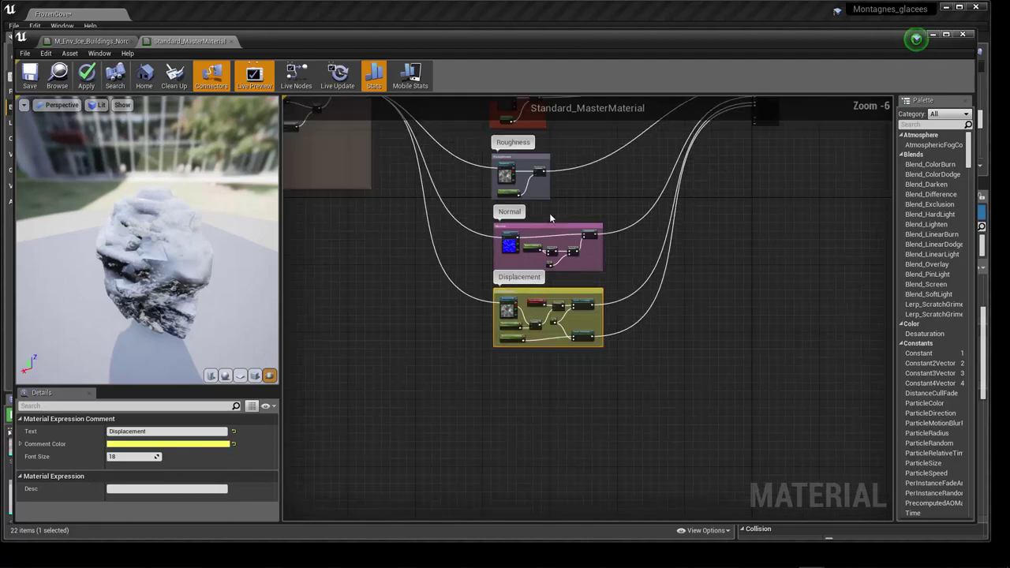
{"action": "scroll", "coordinate": [549, 227], "scroll_direction": "up", "scroll_amount": 3}
{"action": "right_click_drag", "start_coordinate": [544, 218], "coordinate": [538, 345]}
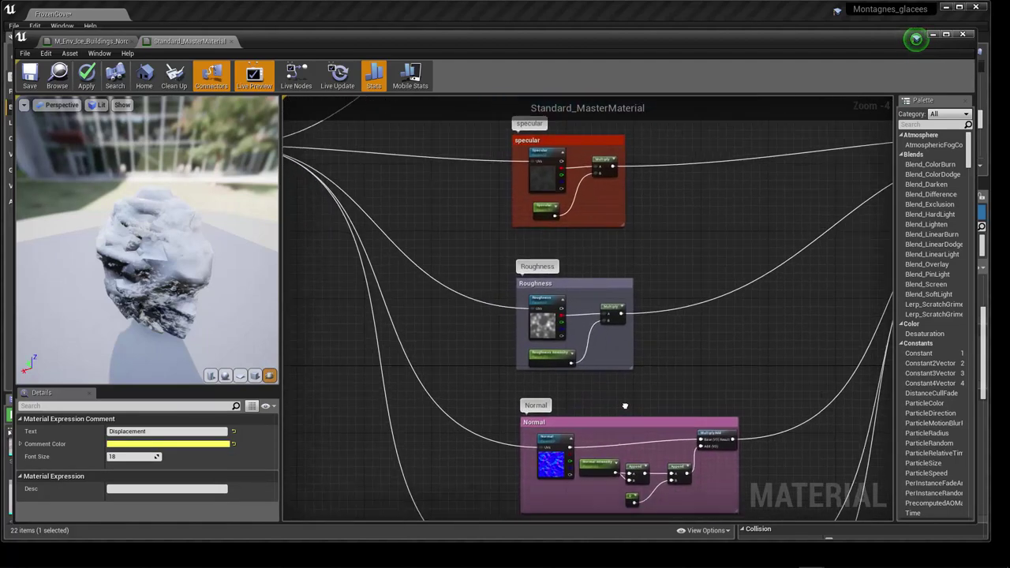
{"action": "scroll", "coordinate": [538, 346], "scroll_direction": "up", "scroll_amount": 3}
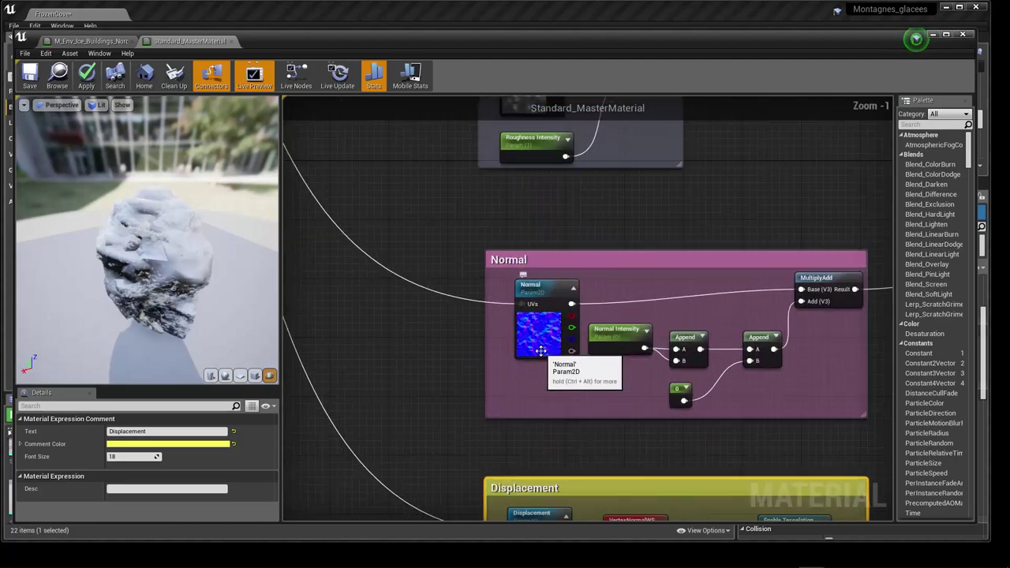
{"action": "right_click_drag", "start_coordinate": [519, 449], "coordinate": [516, 302]}
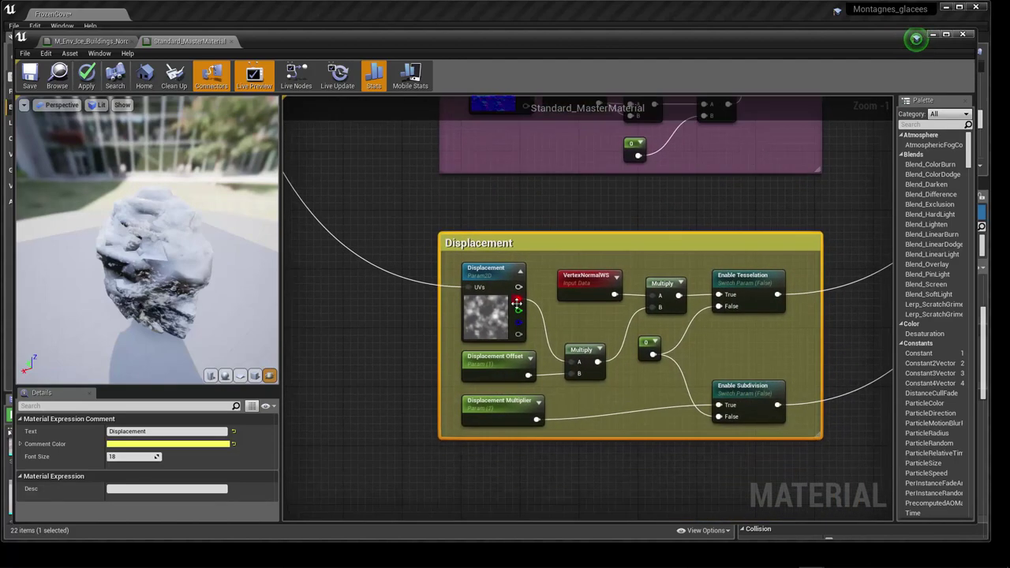
{"action": "scroll", "coordinate": [540, 212], "scroll_direction": "down", "scroll_amount": 3}
{"action": "right_click_drag", "start_coordinate": [541, 212], "coordinate": [521, 363]}
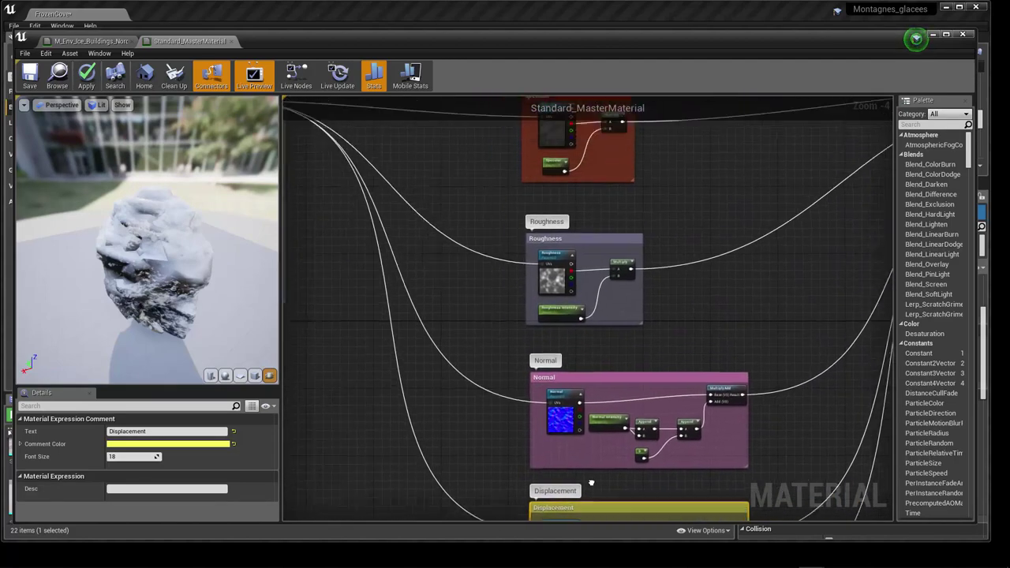
Shrink the UV Manipulations comment to fit its nodes and move Crop Y up inside it.
{"action": "right_click_drag", "start_coordinate": [449, 289], "coordinate": [642, 316]}
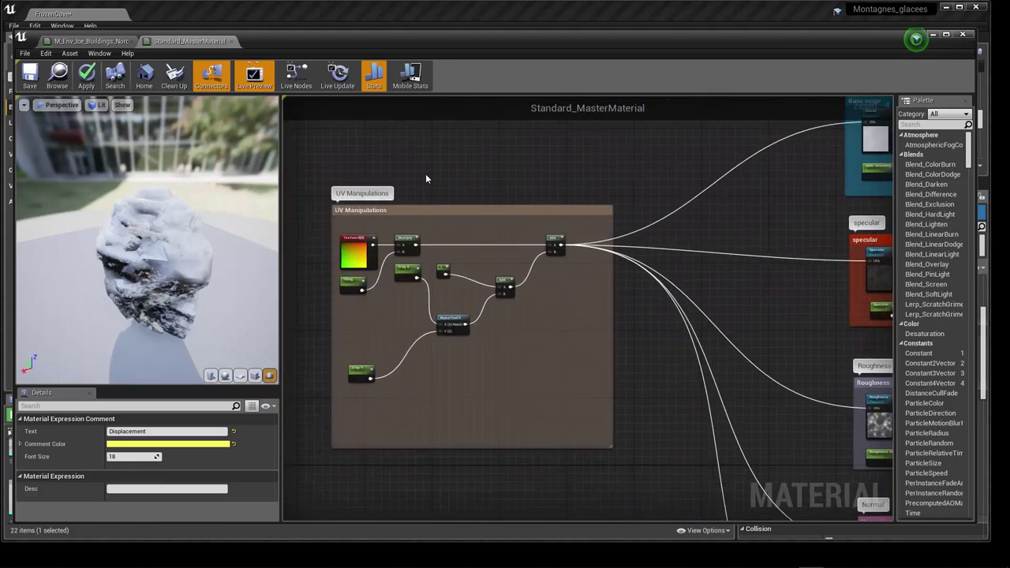
{"action": "left_click_drag", "start_coordinate": [477, 447], "coordinate": [484, 393]}
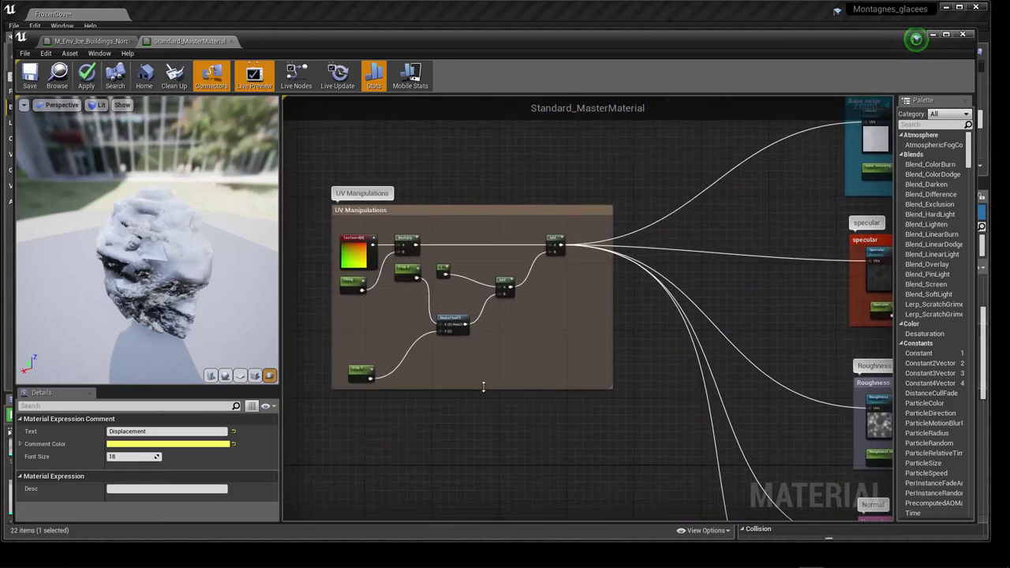
{"action": "left_click_drag", "start_coordinate": [370, 375], "coordinate": [370, 329]}
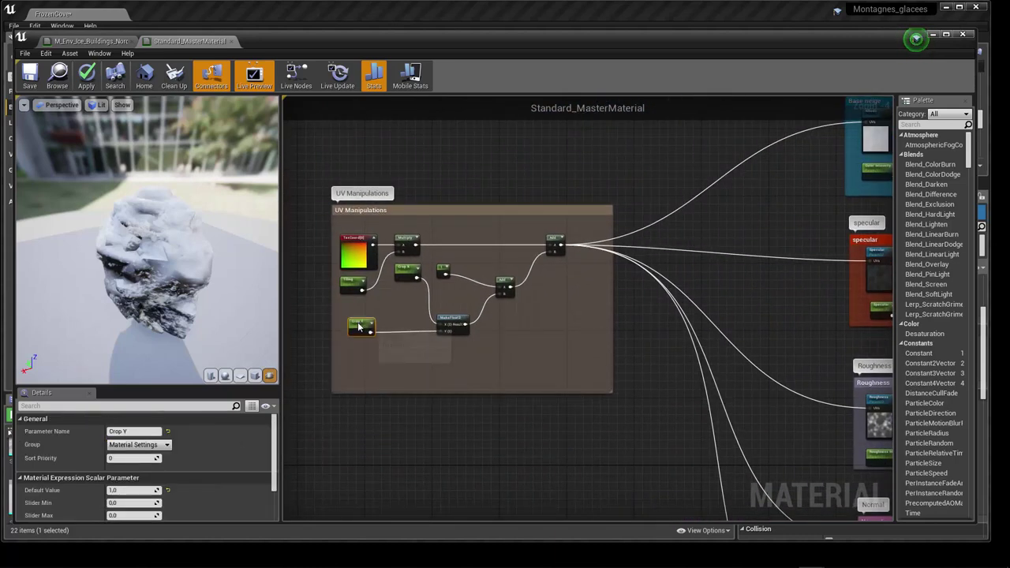
{"action": "right_click_drag", "start_coordinate": [639, 409], "coordinate": [389, 416]}
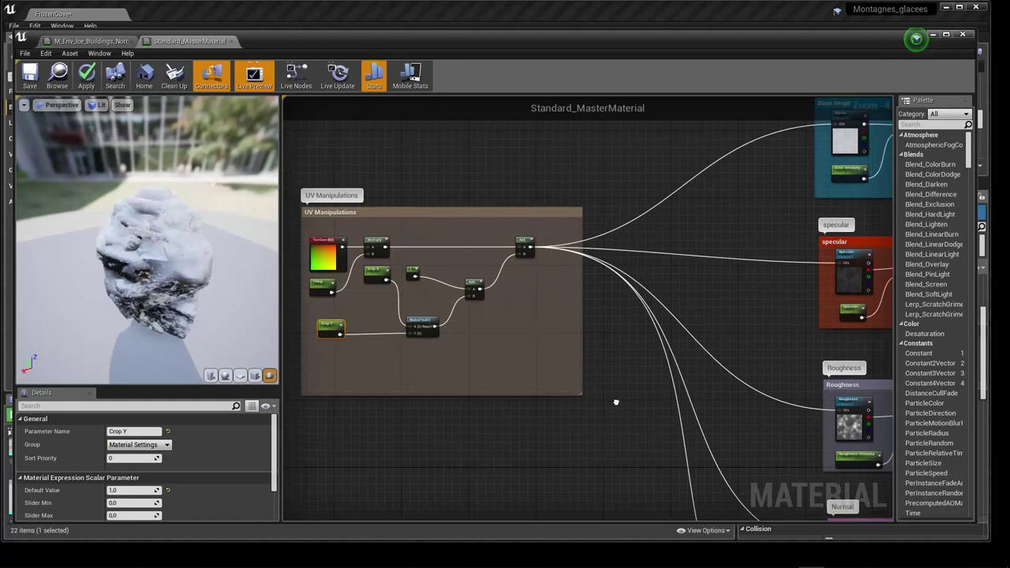
{"action": "scroll", "coordinate": [526, 351], "scroll_direction": "down", "scroll_amount": 3}
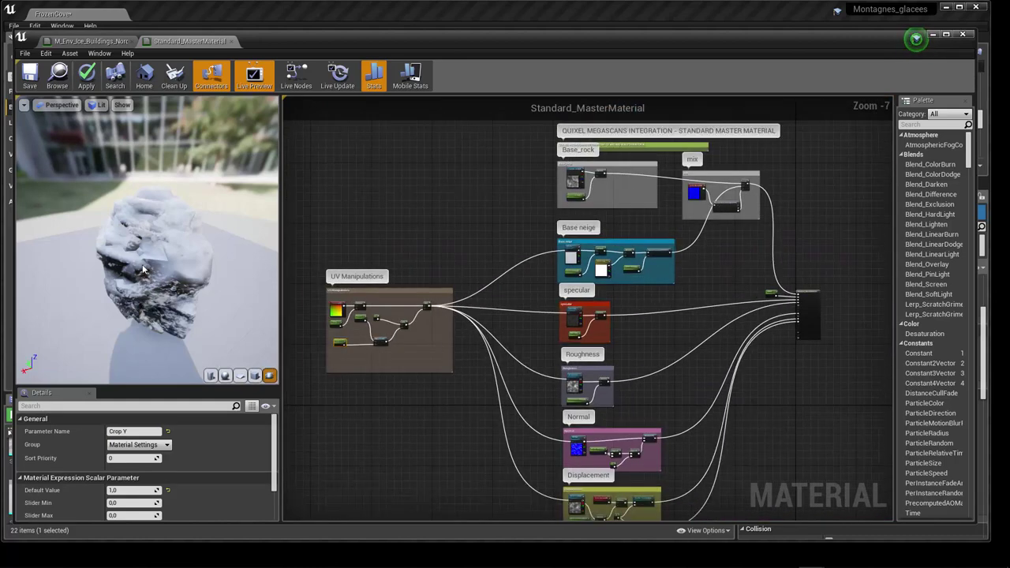
{"action": "mouse_move", "coordinate": [167, 292]}
{"action": "left_mouse_down"}
{"action": "mouse_move", "coordinate": [229, 293]}
{"action": "mouse_move", "coordinate": [158, 285]}
{"action": "mouse_move", "coordinate": [158, 276]}
{"action": "left_mouse_up"}
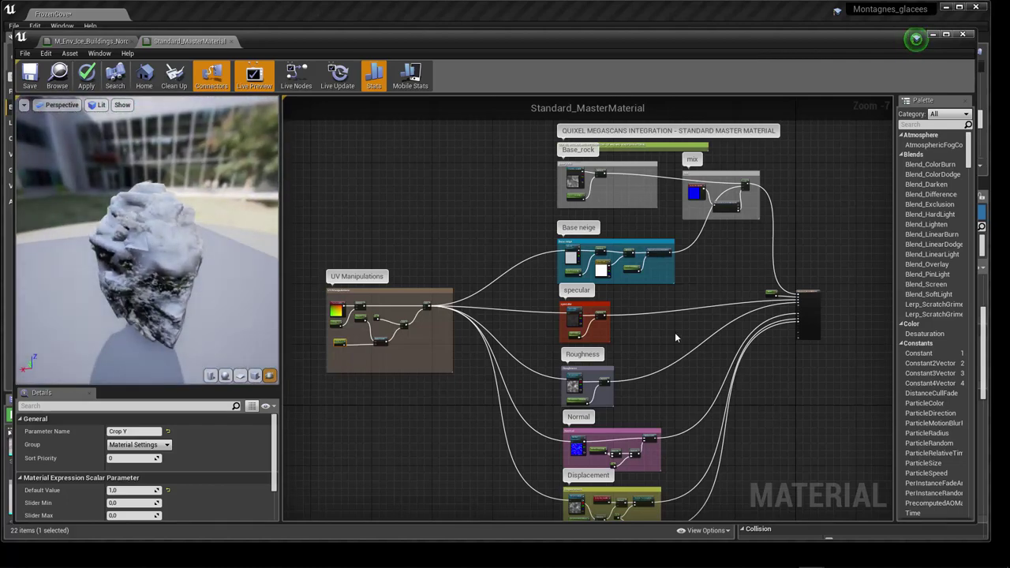
{"action": "scroll", "coordinate": [665, 337], "scroll_direction": "up", "scroll_amount": 2}
{"action": "scroll", "coordinate": [656, 336], "scroll_direction": "up", "scroll_amount": 4}
{"action": "scroll", "coordinate": [645, 335], "scroll_direction": "up", "scroll_amount": 2}
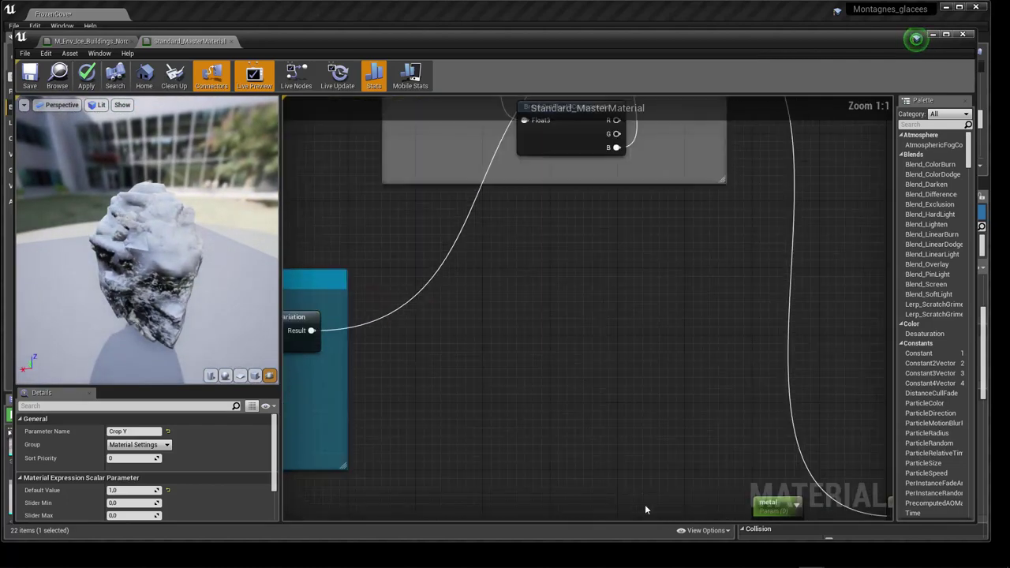
{"action": "scroll", "coordinate": [613, 276], "scroll_direction": "down", "scroll_amount": 2}
{"action": "scroll", "coordinate": [607, 279], "scroll_direction": "down", "scroll_amount": 2}
{"action": "right_click_drag", "start_coordinate": [606, 278], "coordinate": [620, 349]}
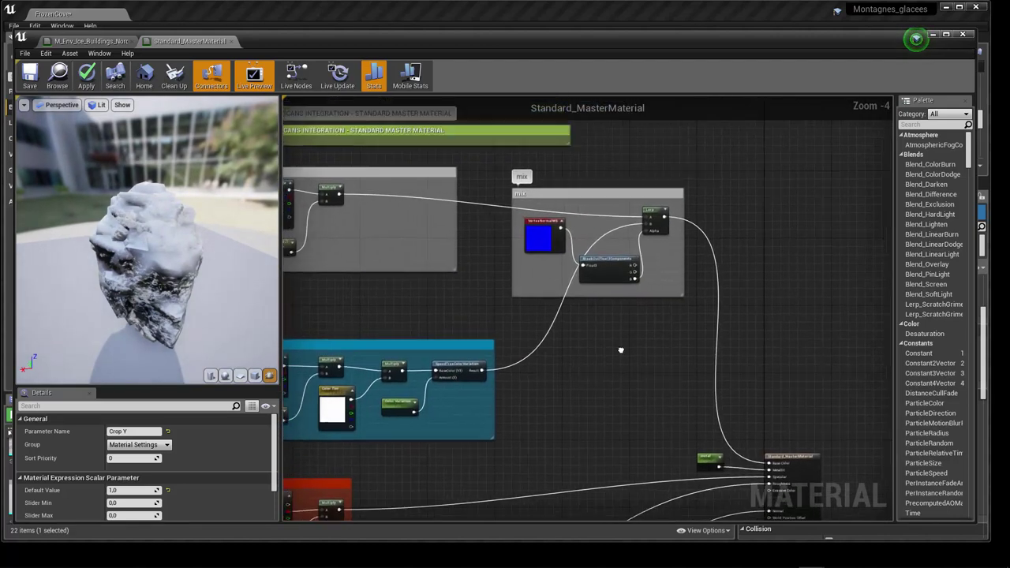
{"action": "left_click", "coordinate": [635, 259]}
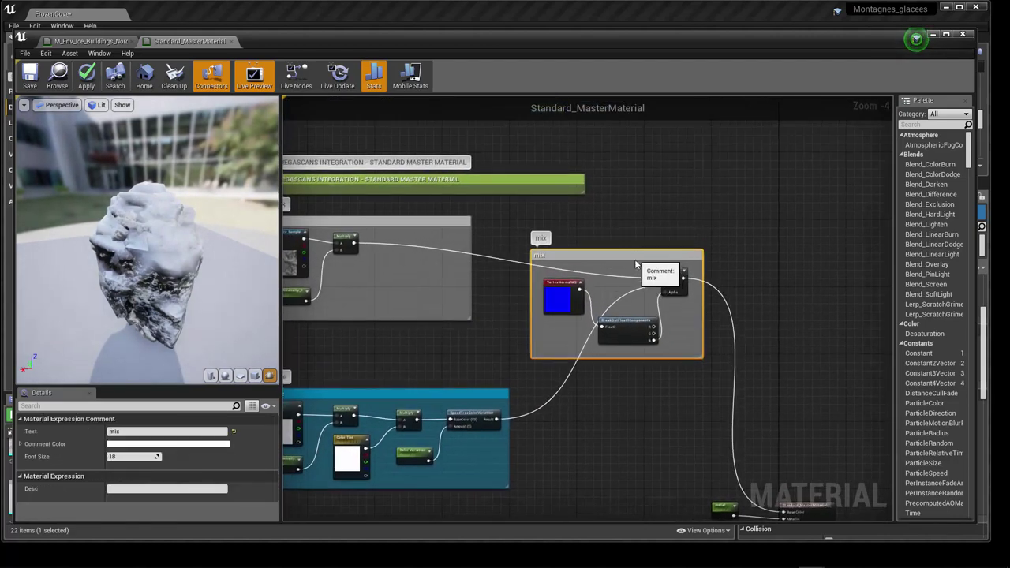
{"action": "left_click_drag", "start_coordinate": [636, 265], "coordinate": [632, 265]}
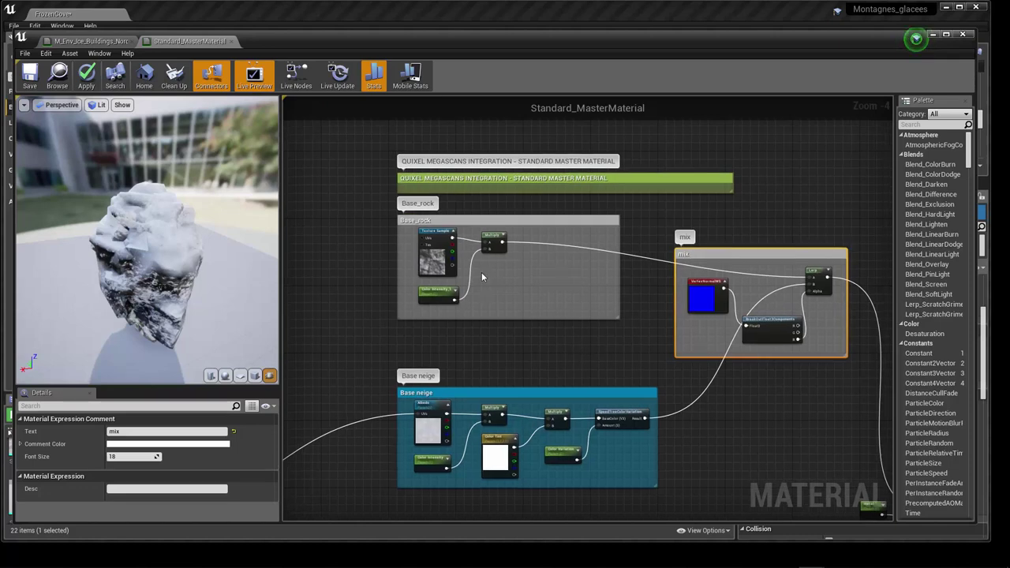
{"action": "left_click", "coordinate": [435, 254]}
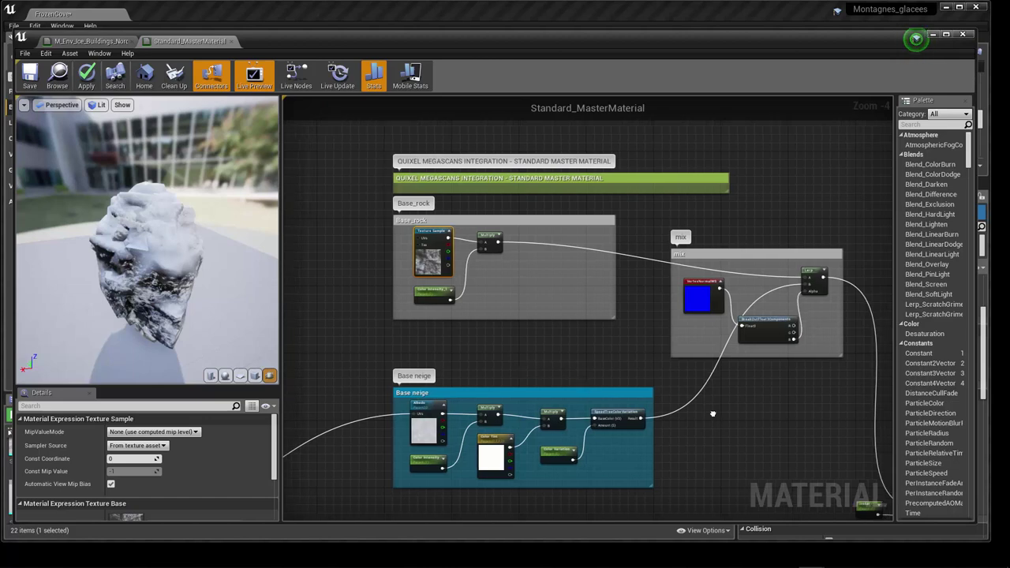
{"action": "right_click_drag", "start_coordinate": [718, 416], "coordinate": [626, 380]}
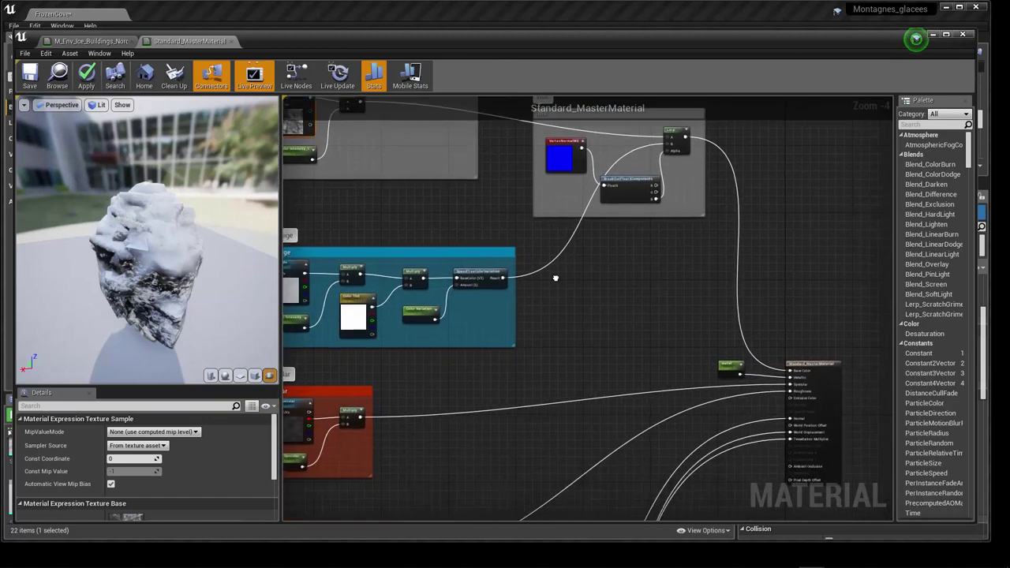
{"action": "scroll", "coordinate": [756, 311], "scroll_direction": "up", "scroll_amount": 4}
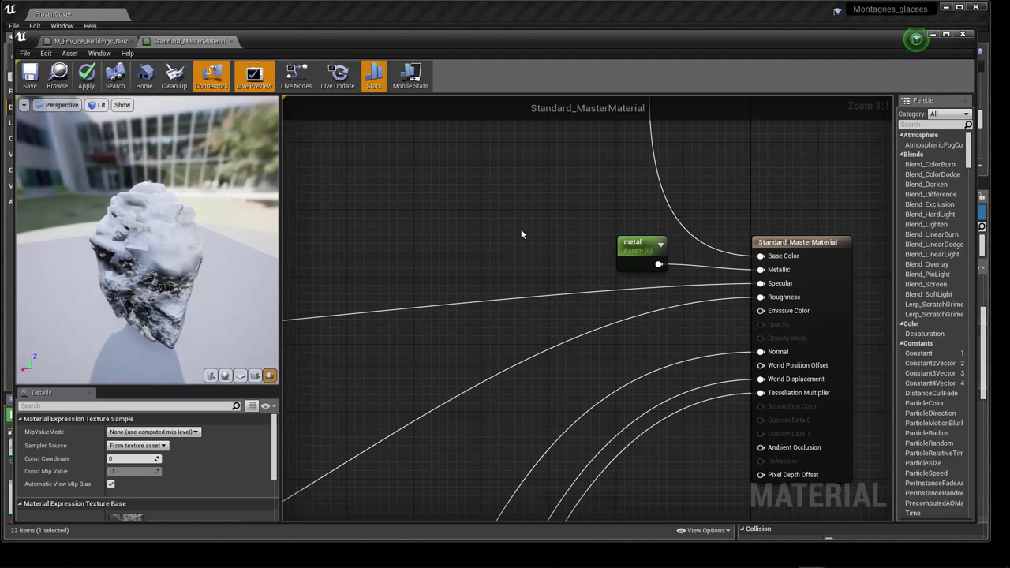
{"action": "right_click_drag", "start_coordinate": [520, 242], "coordinate": [630, 523]}
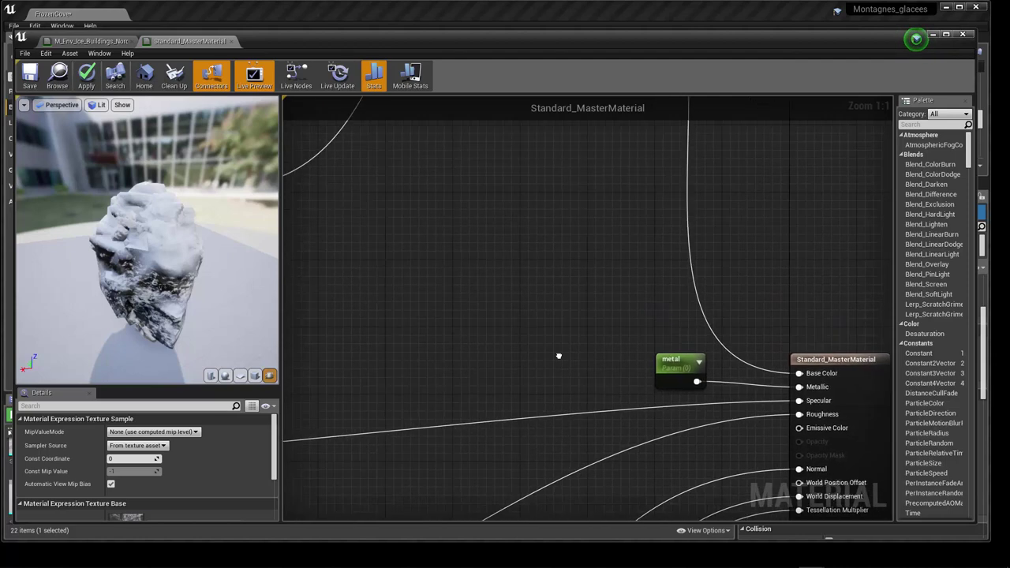
{"action": "mouse_move", "coordinate": [557, 353]}
{"action": "right_mouse_down"}
{"action": "mouse_move", "coordinate": [682, 424]}
{"action": "mouse_move", "coordinate": [818, 426]}
{"action": "right_mouse_up"}
{"action": "scroll", "coordinate": [681, 423], "scroll_direction": "down", "scroll_amount": 1}
{"action": "scroll", "coordinate": [681, 424], "scroll_direction": "down", "scroll_amount": 1}
{"action": "scroll", "coordinate": [677, 432], "scroll_direction": "down", "scroll_amount": 1}
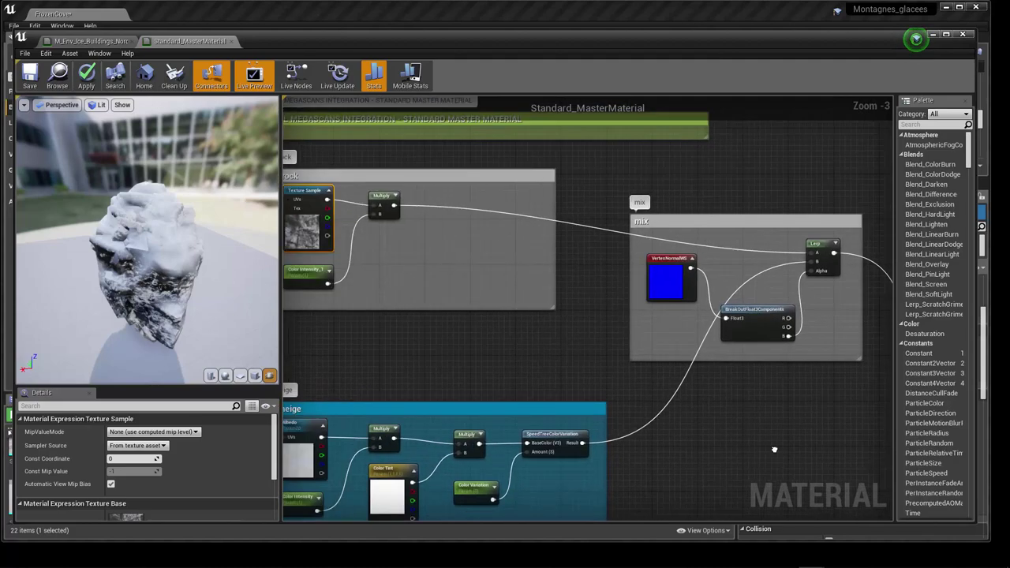
{"action": "mouse_move", "coordinate": [757, 448]}
{"action": "right_mouse_down"}
{"action": "mouse_move", "coordinate": [748, 423]}
{"action": "mouse_move", "coordinate": [719, 458]}
{"action": "mouse_move", "coordinate": [734, 449]}
{"action": "right_mouse_up"}
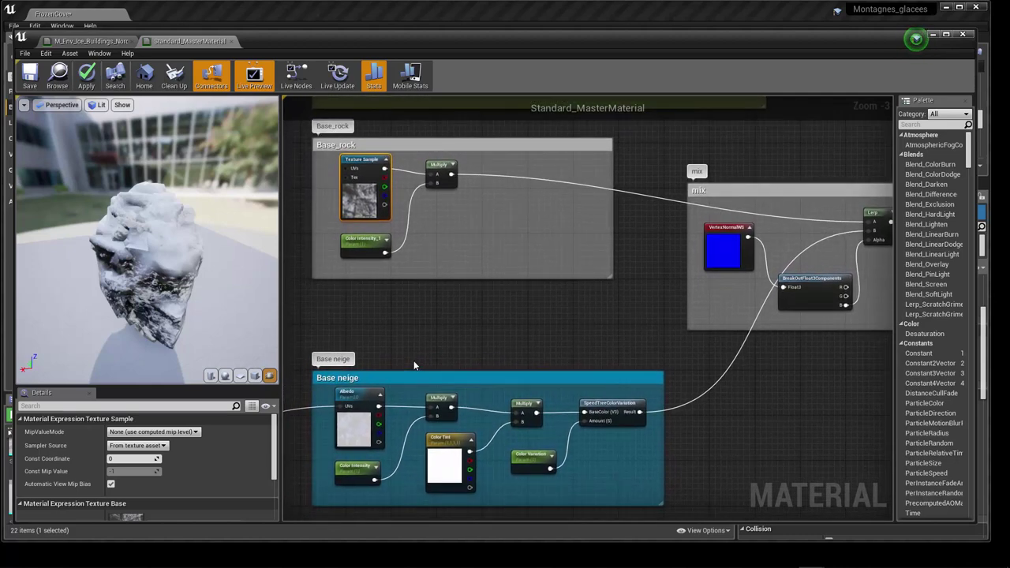
{"action": "left_click", "coordinate": [726, 242]}
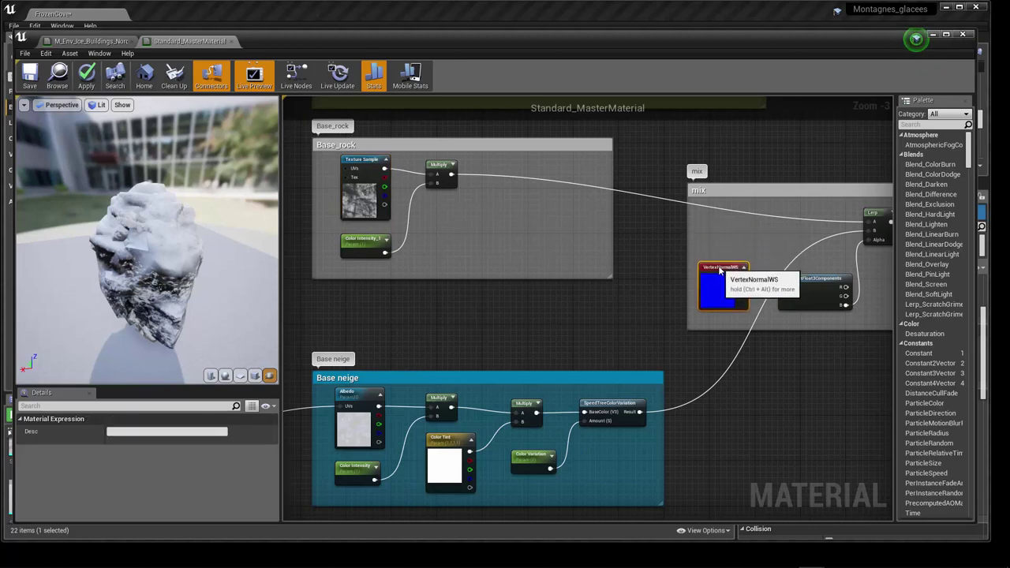
{"action": "scroll", "coordinate": [726, 261], "scroll_direction": "up", "scroll_amount": 3}
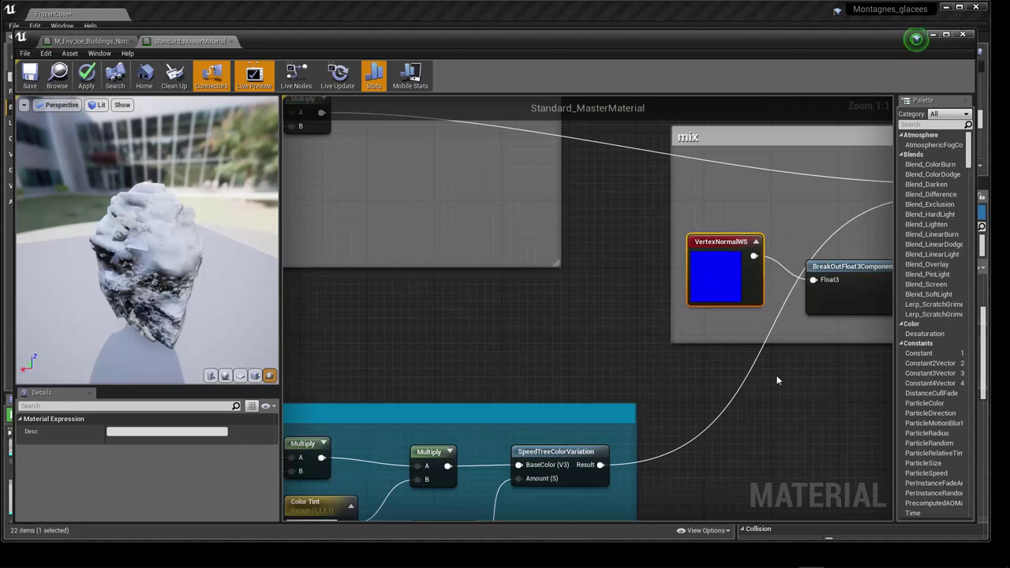
{"action": "right_click_drag", "start_coordinate": [775, 375], "coordinate": [603, 386]}
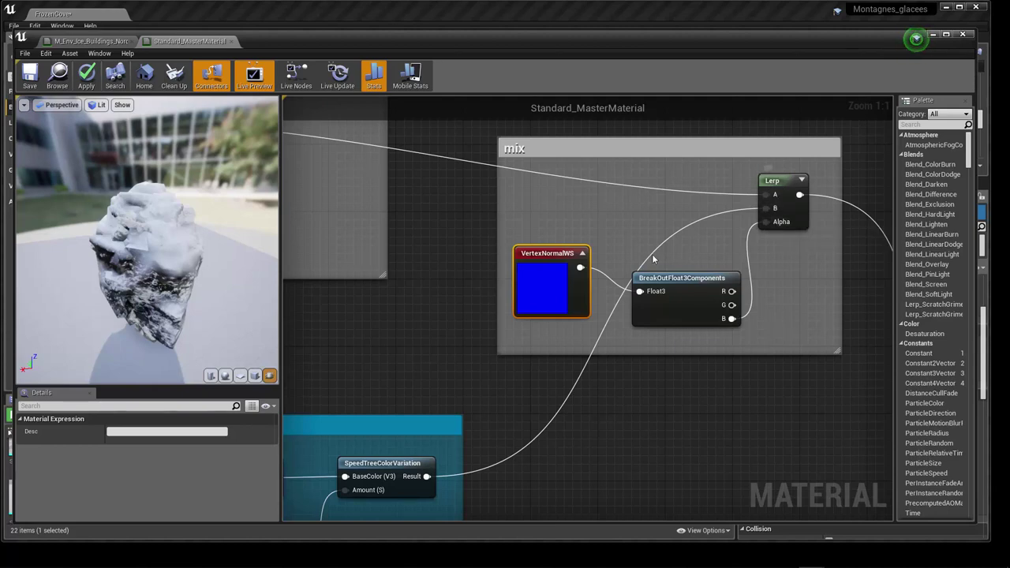
{"action": "scroll", "coordinate": [495, 267], "scroll_direction": "down", "scroll_amount": 1}
{"action": "scroll", "coordinate": [532, 338], "scroll_direction": "down", "scroll_amount": 1}
{"action": "mouse_move", "coordinate": [404, 304]}
{"action": "right_mouse_down"}
{"action": "mouse_move", "coordinate": [531, 337]}
{"action": "mouse_move", "coordinate": [539, 293]}
{"action": "right_mouse_up"}
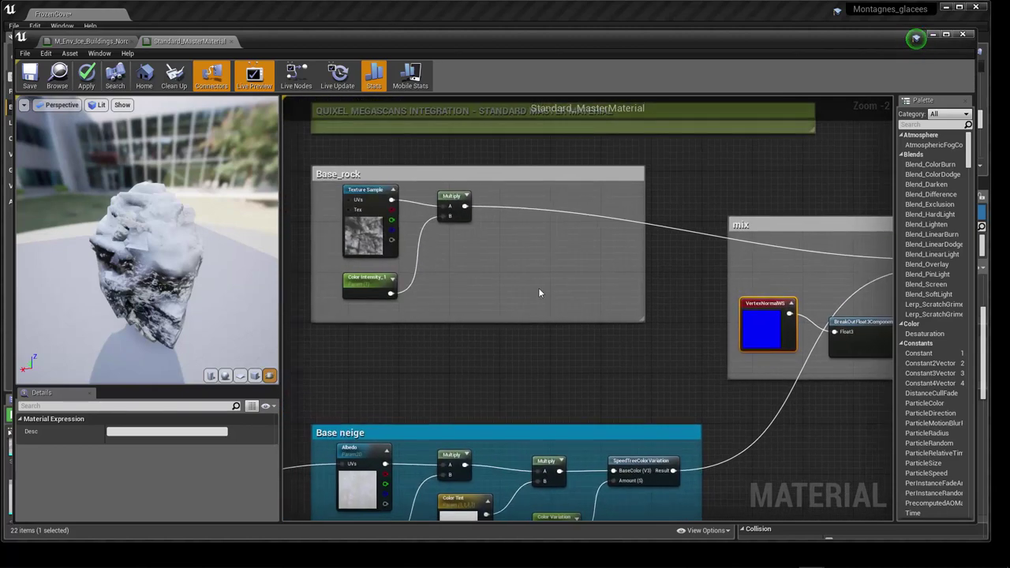
{"action": "right_click_drag", "start_coordinate": [470, 386], "coordinate": [313, 332]}
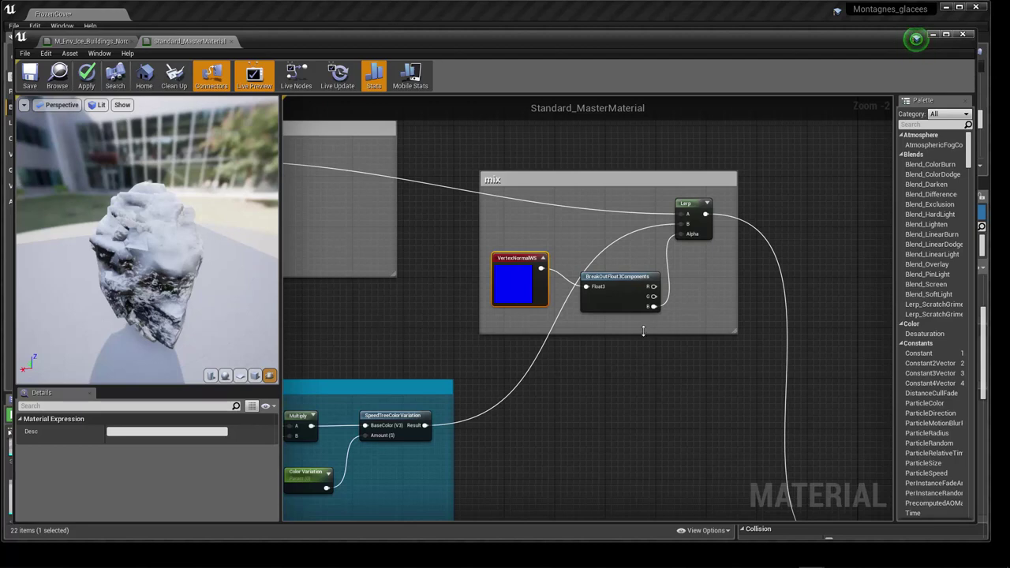
{"action": "scroll", "coordinate": [644, 332], "scroll_direction": "up", "scroll_amount": 2}
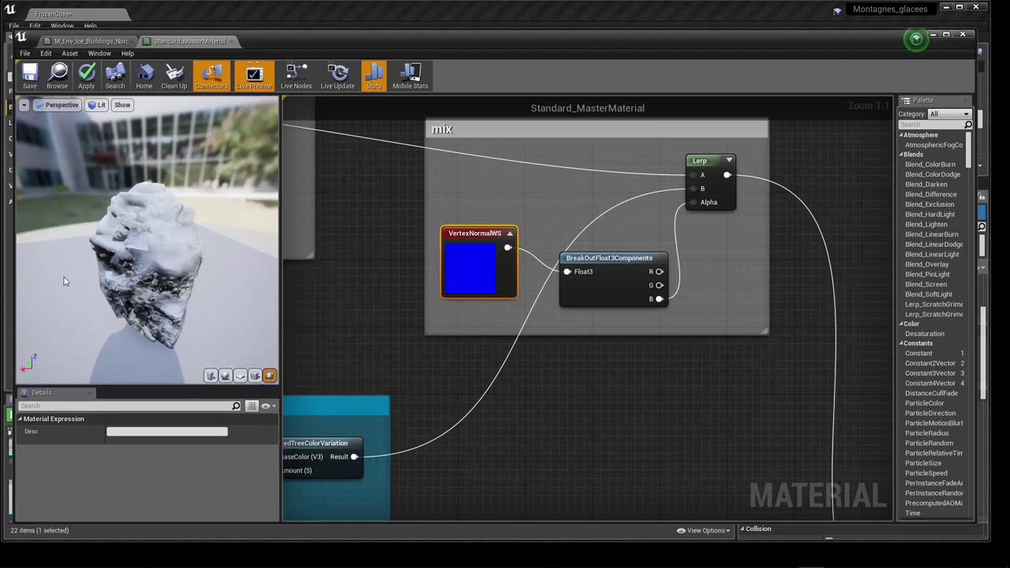
{"action": "mouse_move", "coordinate": [573, 399]}
{"action": "right_mouse_down"}
{"action": "mouse_move", "coordinate": [589, 421]}
{"action": "mouse_move", "coordinate": [539, 400]}
{"action": "right_mouse_up"}
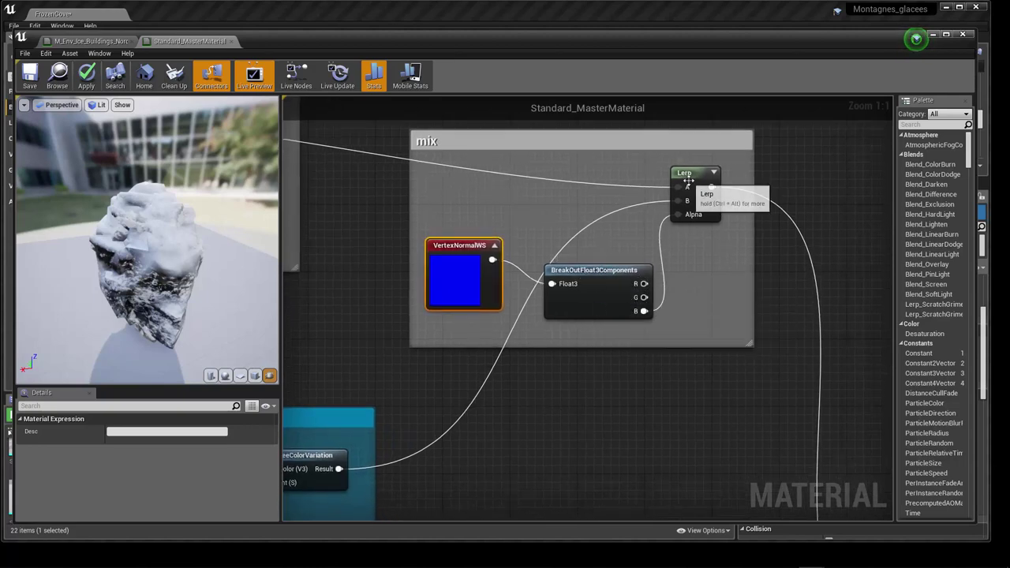
{"action": "mouse_move", "coordinate": [697, 176]}
{"action": "left_mouse_down"}
{"action": "mouse_move", "coordinate": [705, 190]}
{"action": "mouse_move", "coordinate": [703, 180]}
{"action": "left_mouse_up"}
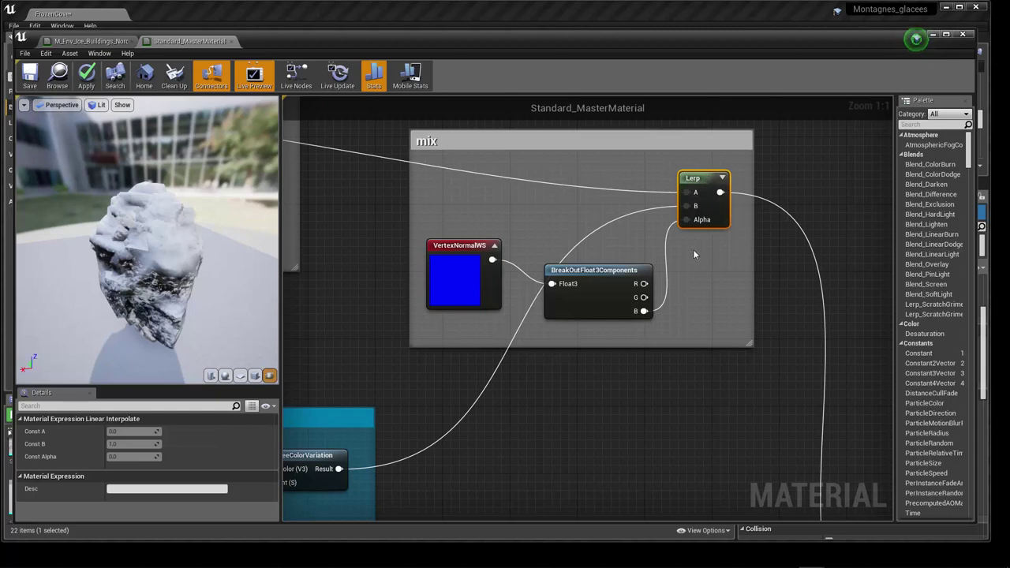
{"action": "scroll", "coordinate": [688, 416], "scroll_direction": "down", "scroll_amount": 3}
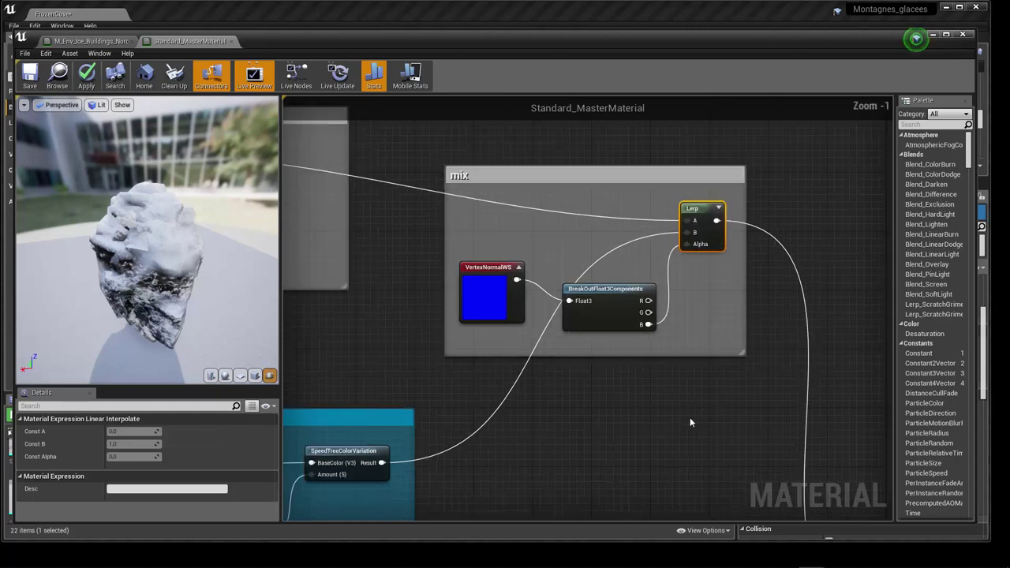
{"action": "scroll", "coordinate": [690, 418], "scroll_direction": "down", "scroll_amount": 2}
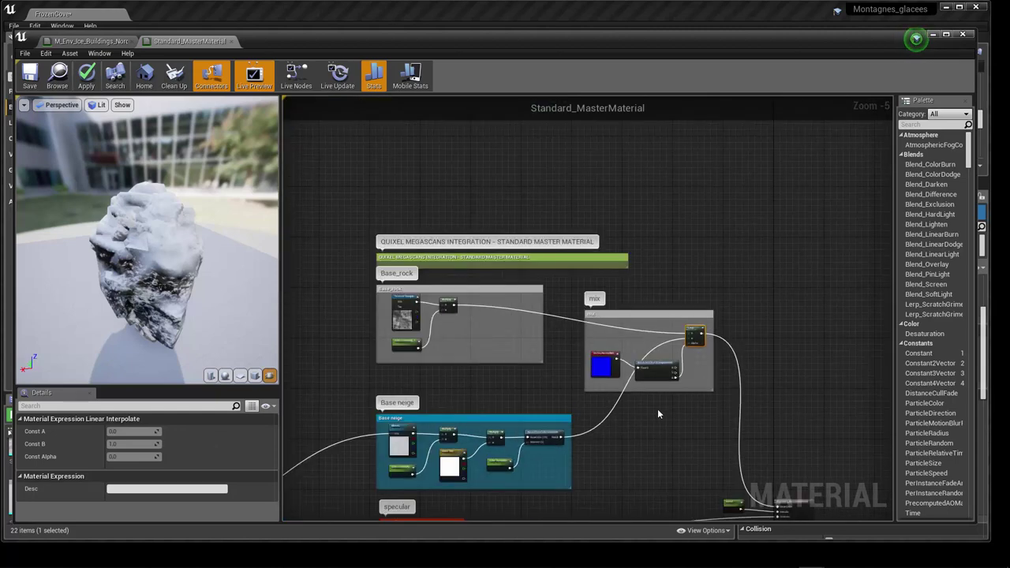
{"action": "scroll", "coordinate": [649, 407], "scroll_direction": "up", "scroll_amount": 4}
{"action": "scroll", "coordinate": [640, 407], "scroll_direction": "up", "scroll_amount": 1}
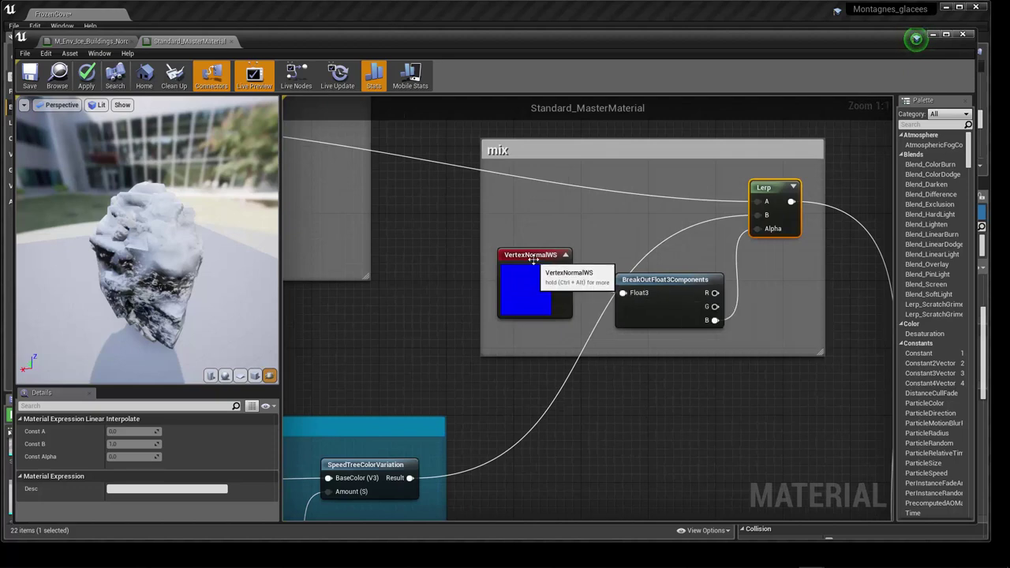
{"action": "left_click_drag", "start_coordinate": [529, 254], "coordinate": [519, 271]}
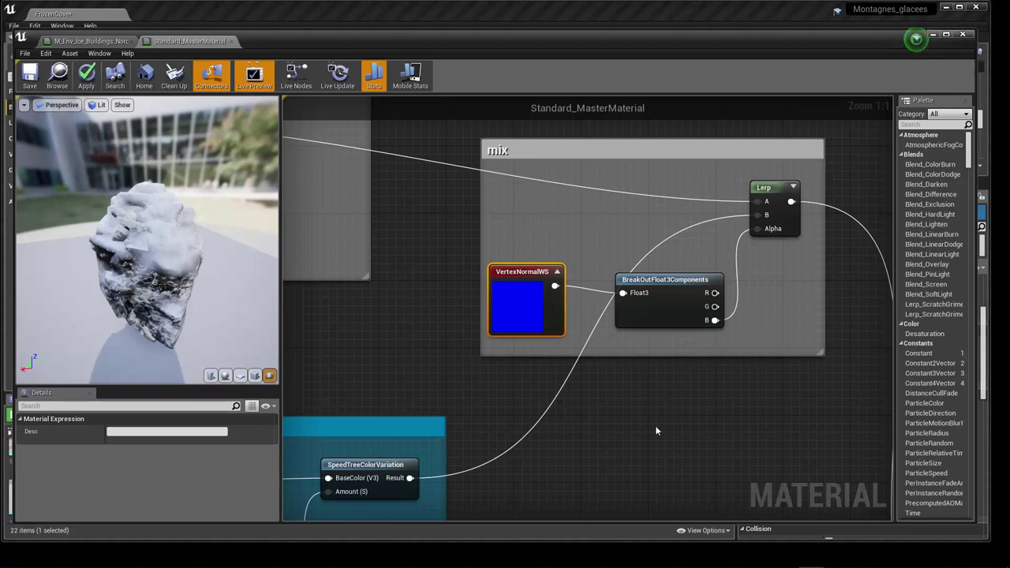
{"action": "scroll", "coordinate": [654, 430], "scroll_direction": "down", "scroll_amount": 2}
{"action": "scroll", "coordinate": [654, 430], "scroll_direction": "down", "scroll_amount": 1}
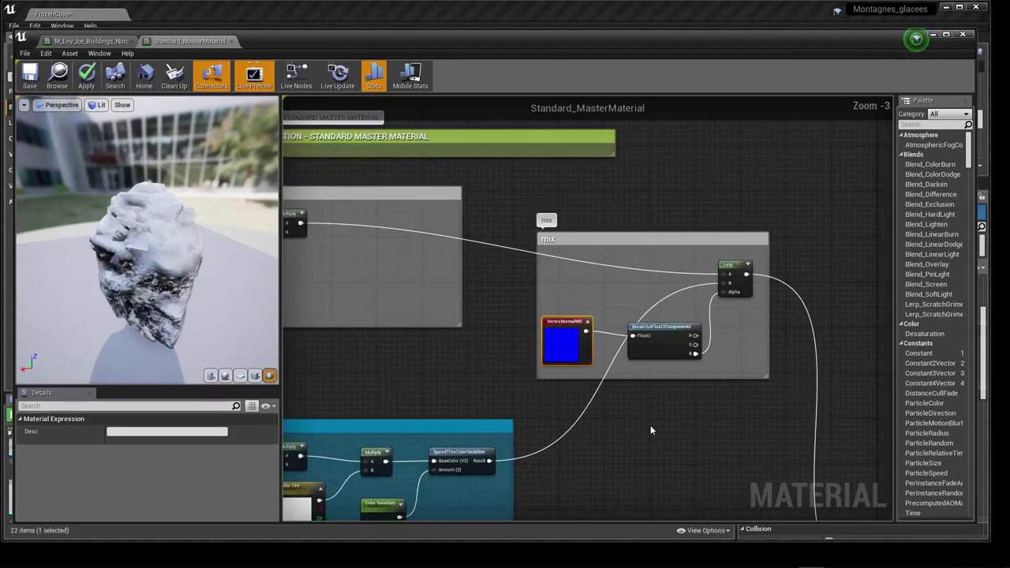
{"action": "mouse_move", "coordinate": [654, 430]}
{"action": "right_mouse_down"}
{"action": "mouse_move", "coordinate": [685, 292]}
{"action": "mouse_move", "coordinate": [701, 317]}
{"action": "mouse_move", "coordinate": [646, 289]}
{"action": "right_mouse_up"}
{"action": "scroll", "coordinate": [702, 317], "scroll_direction": "down", "scroll_amount": 2}
{"action": "scroll", "coordinate": [694, 323], "scroll_direction": "down", "scroll_amount": 1}
{"action": "scroll", "coordinate": [692, 328], "scroll_direction": "down", "scroll_amount": 1}
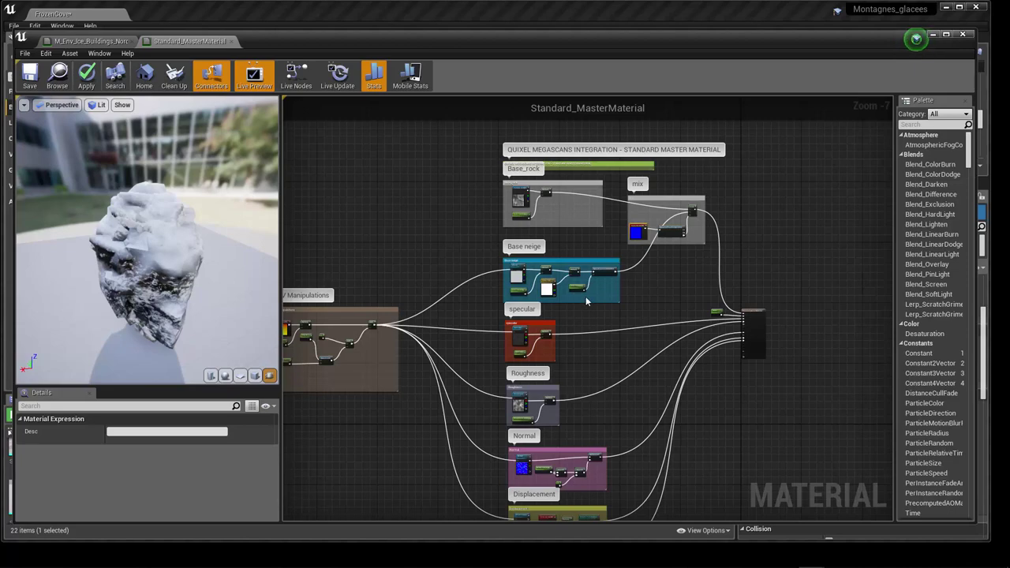
{"action": "mouse_move", "coordinate": [587, 317]}
{"action": "right_mouse_down"}
{"action": "mouse_move", "coordinate": [613, 234]}
{"action": "mouse_move", "coordinate": [584, 293]}
{"action": "mouse_move", "coordinate": [604, 286]}
{"action": "mouse_move", "coordinate": [606, 295]}
{"action": "right_mouse_up"}
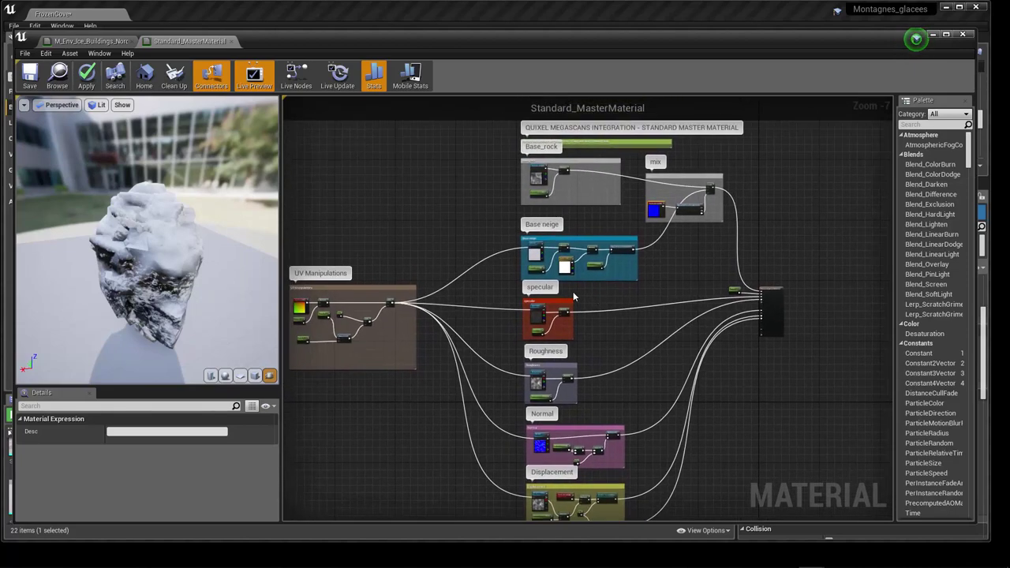